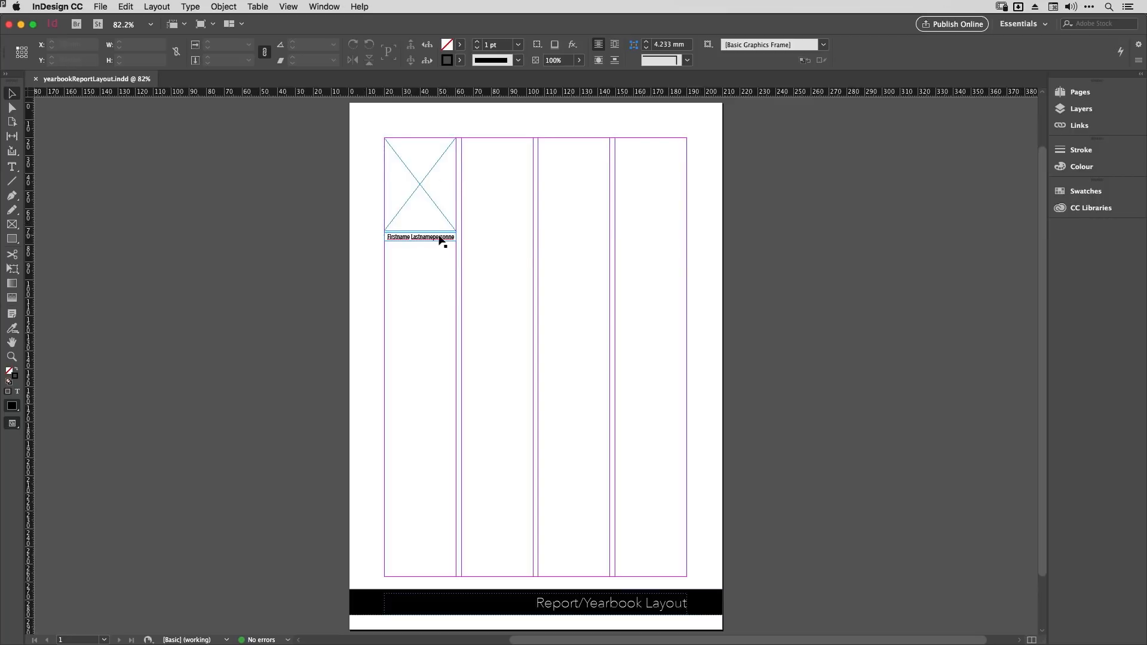
# Examine the placeholder name text and its character formatting in the frame below the image frame.
pyautogui.press('super+space')
pyautogui.moveTo(358, 121); pyautogui.dragTo(510, 280)
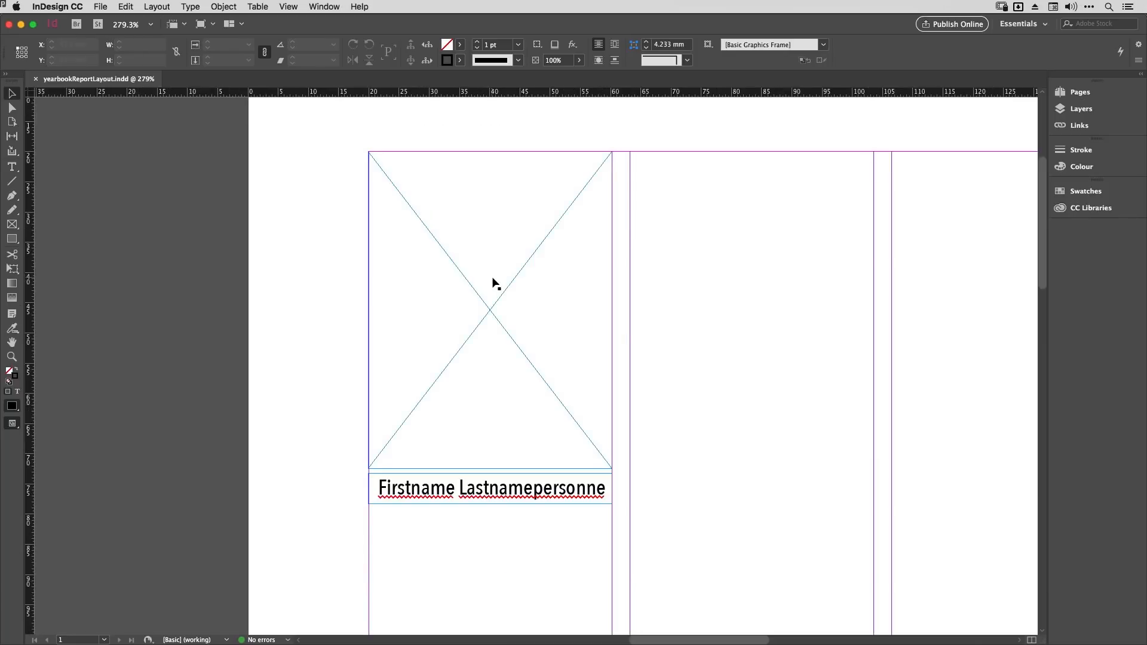
pyautogui.doubleClick(490, 489)
pyautogui.doubleClick(489, 487)
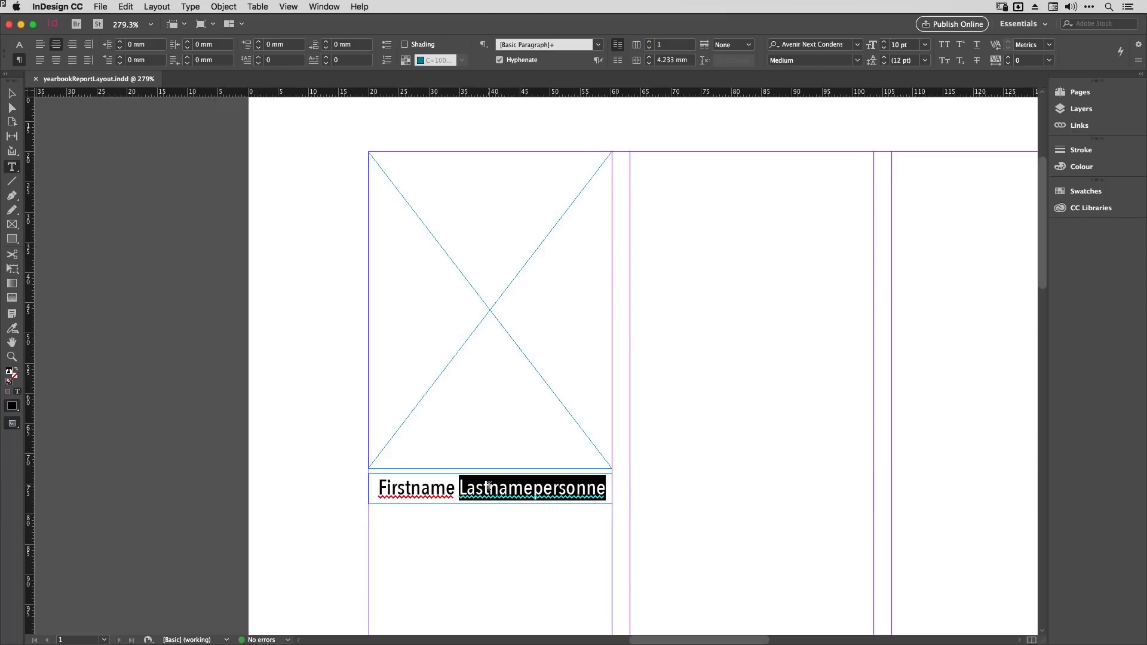
pyautogui.click(455, 487)
pyautogui.moveTo(380, 487); pyautogui.dragTo(605, 489)
pyautogui.click(561, 489)
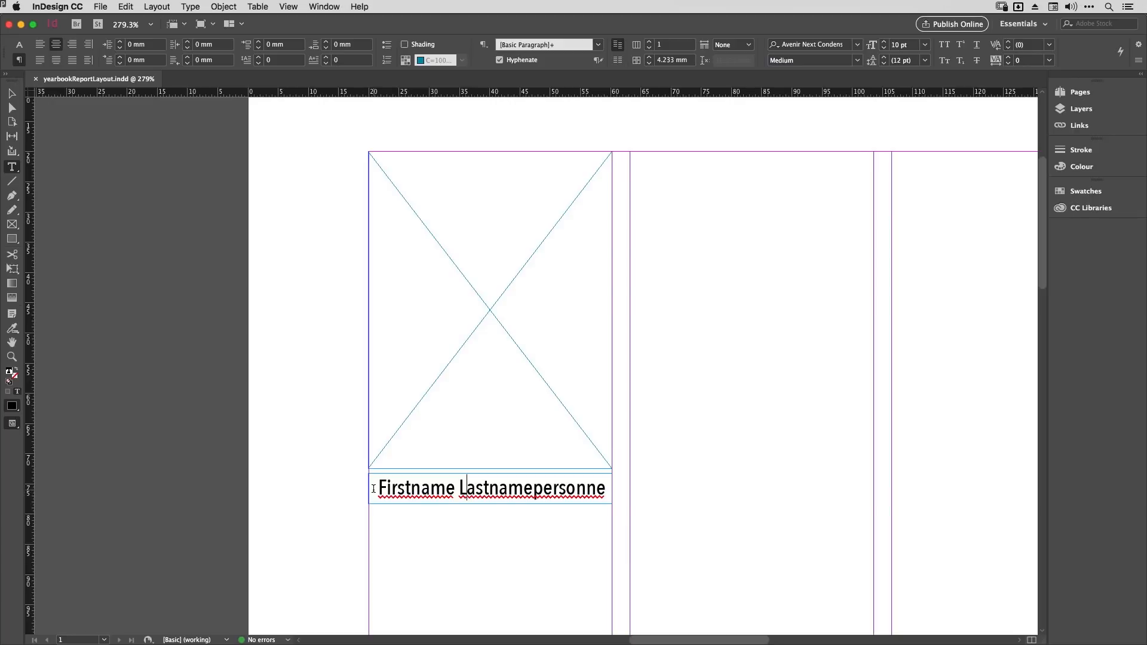
pyautogui.moveTo(377, 488); pyautogui.dragTo(612, 501)
# Create a paragraph style named pname from the placeholder name text's formatting and delete that text frame.
pyautogui.click(514, 491)
pyautogui.click(484, 47)
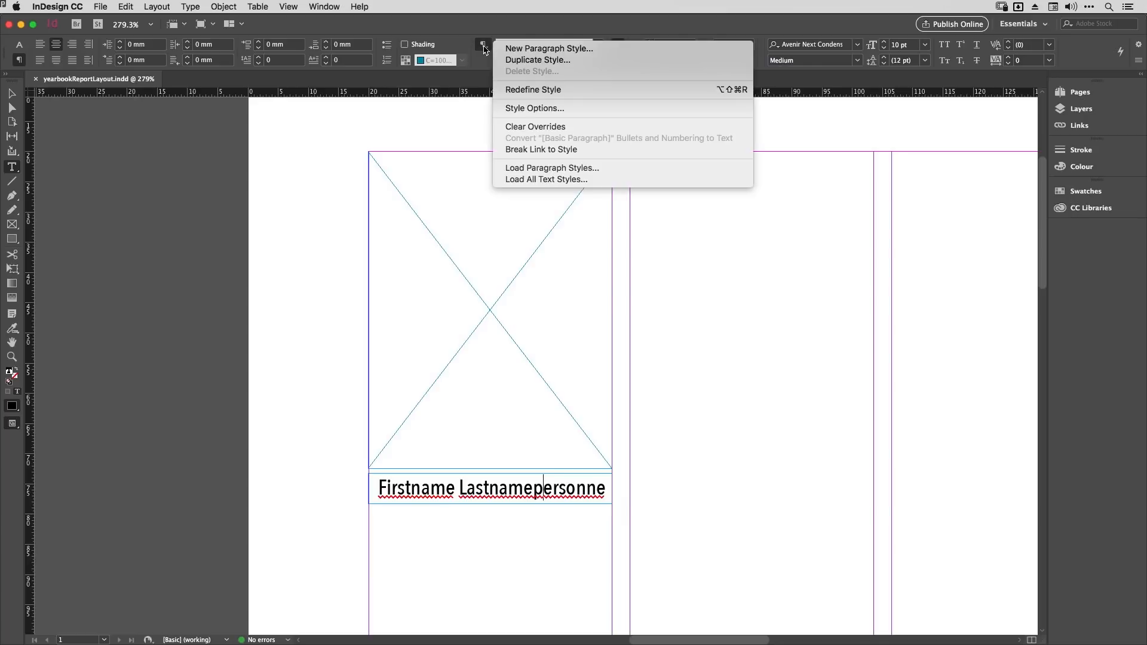
pyautogui.click(541, 49)
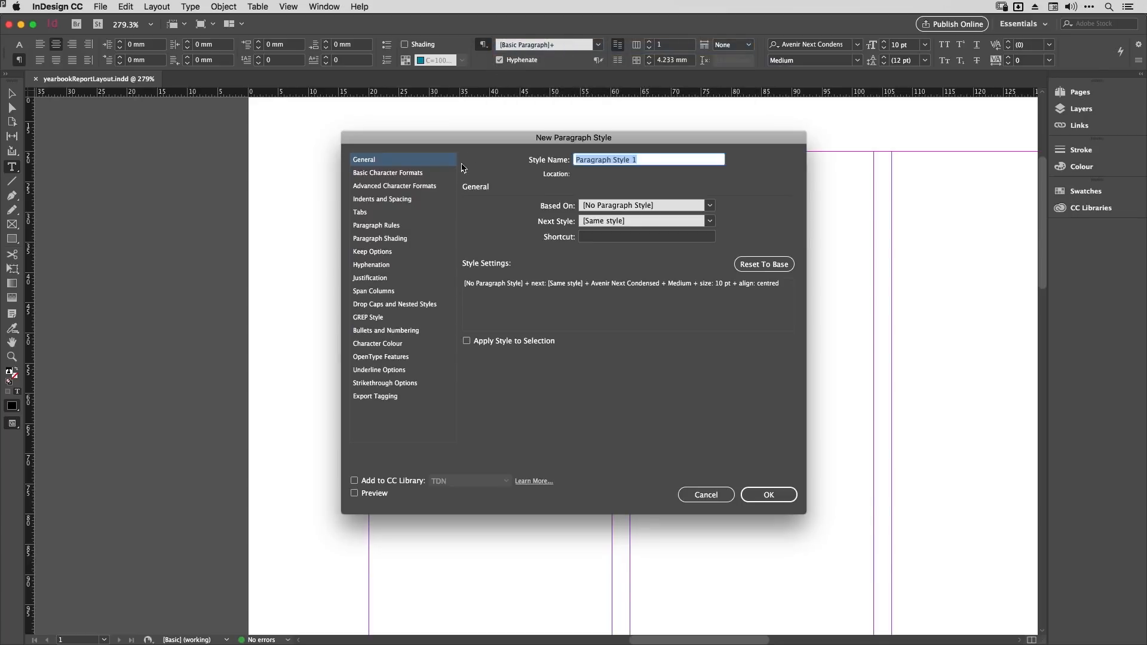
pyautogui.write('pbname')
pyautogui.press('BackSpace')
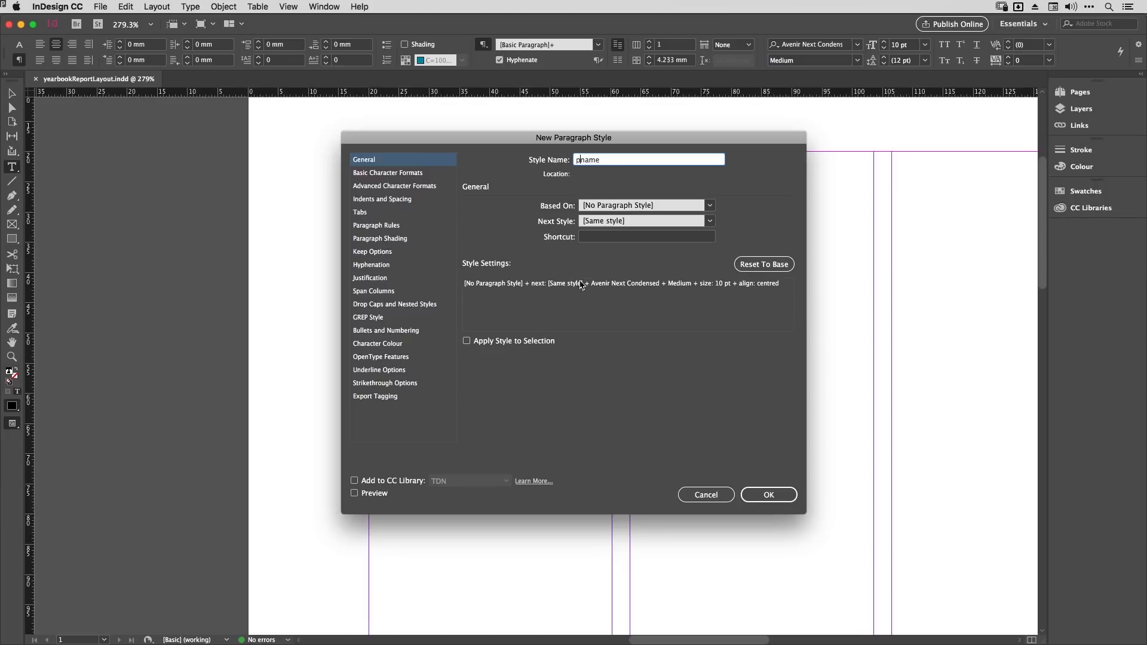
pyautogui.click(394, 174)
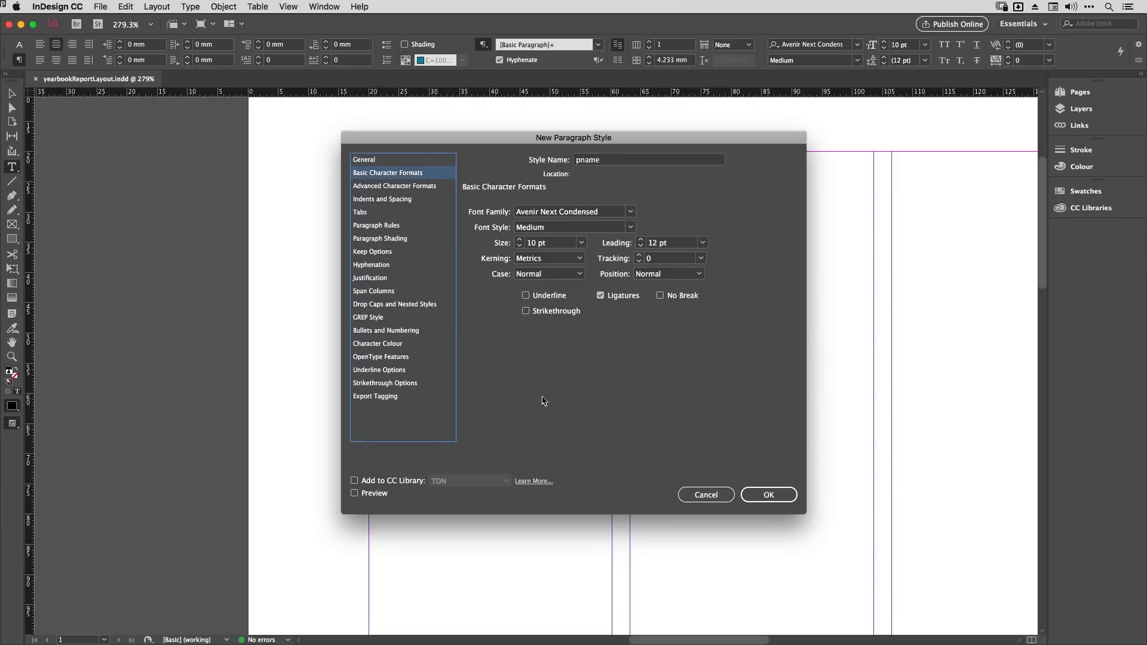
pyautogui.click(771, 495)
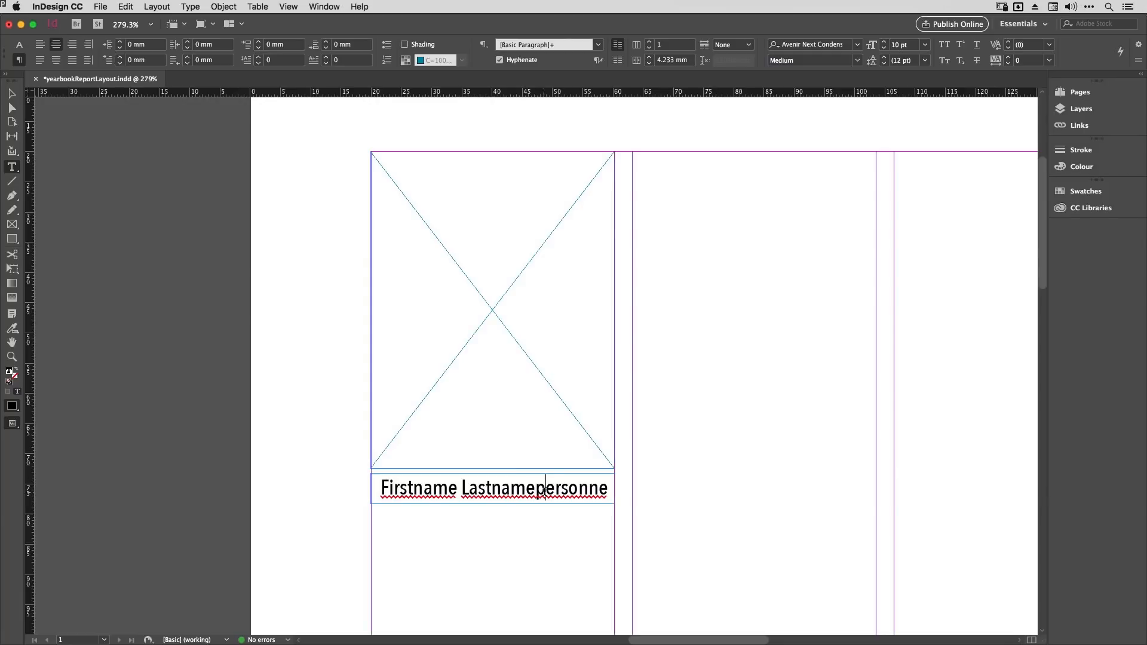
pyautogui.press('Escape')
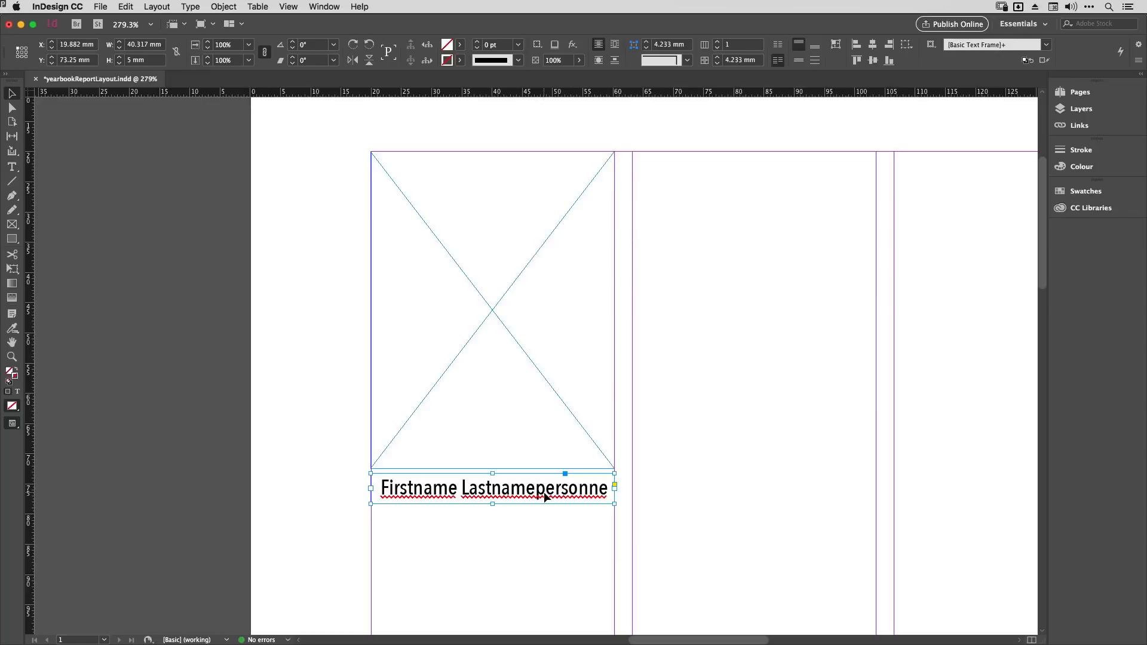
pyautogui.press('Delete')
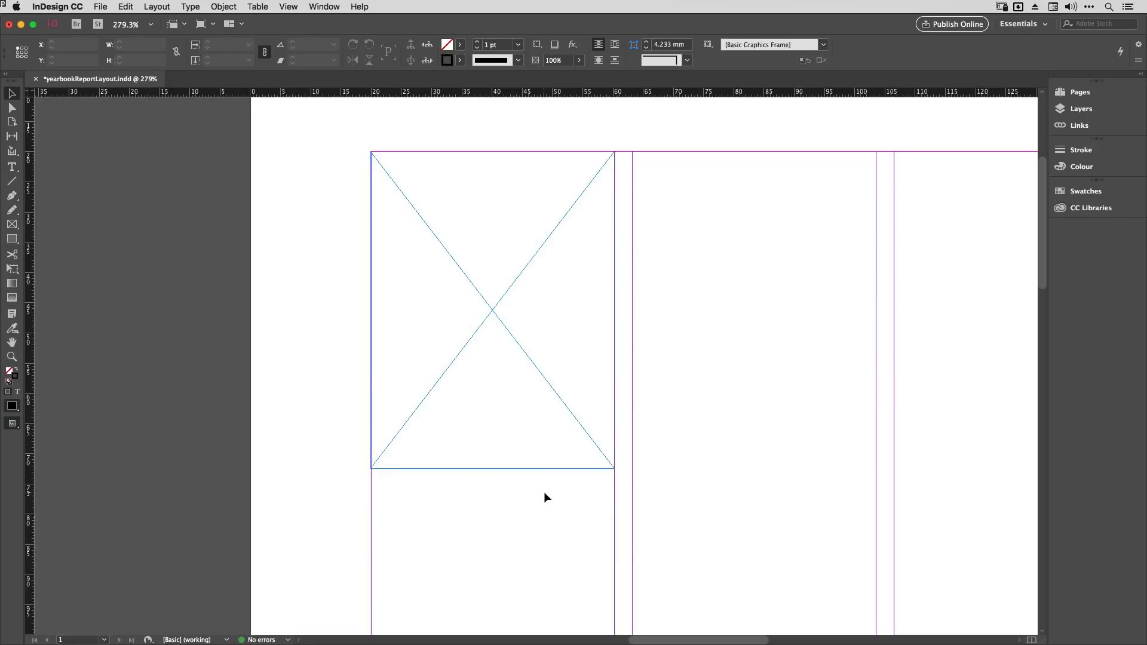
# Set the empty image frame's fitting option to Fill Frame Proportionally.
pyautogui.click(513, 271)
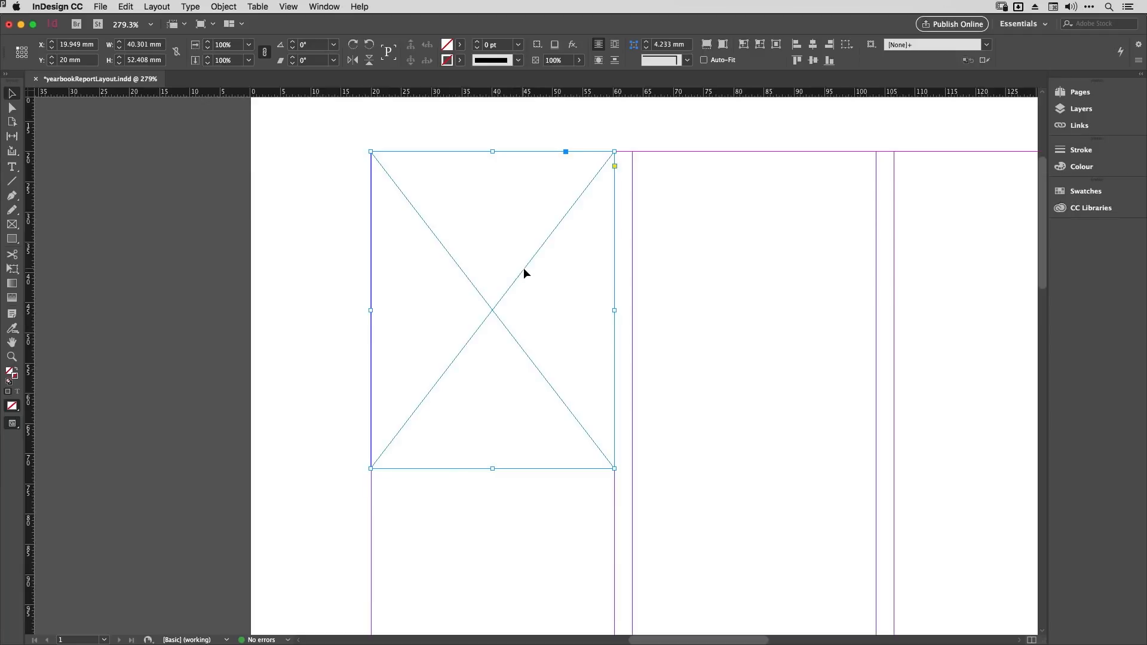
pyautogui.rightClick(524, 272)
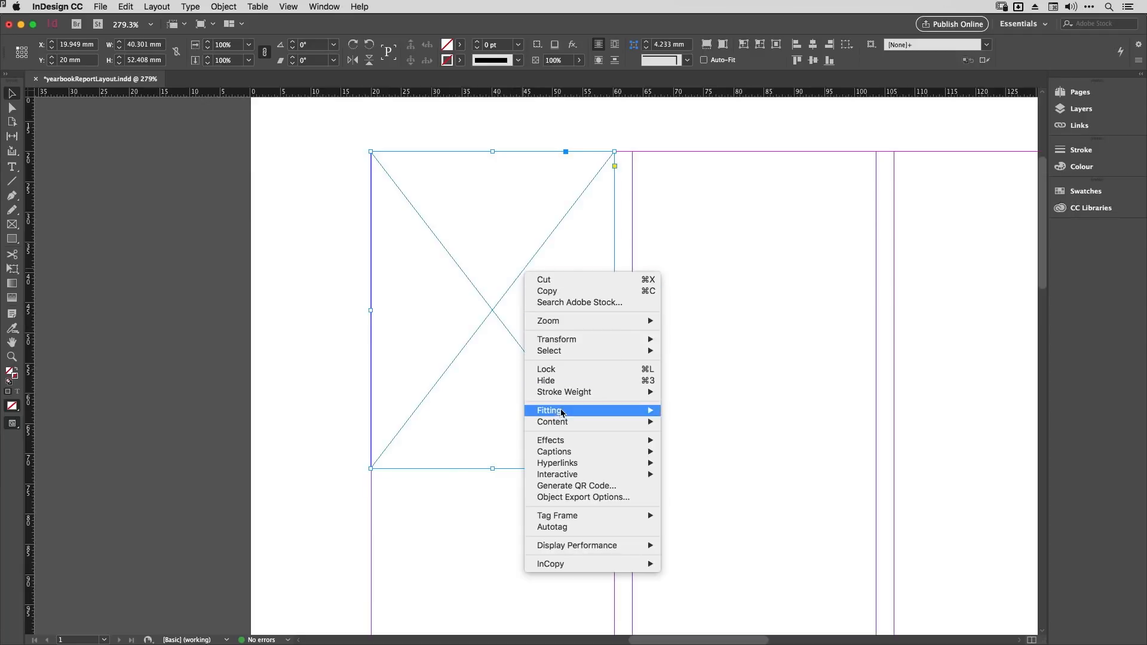
pyautogui.moveTo(566, 418)
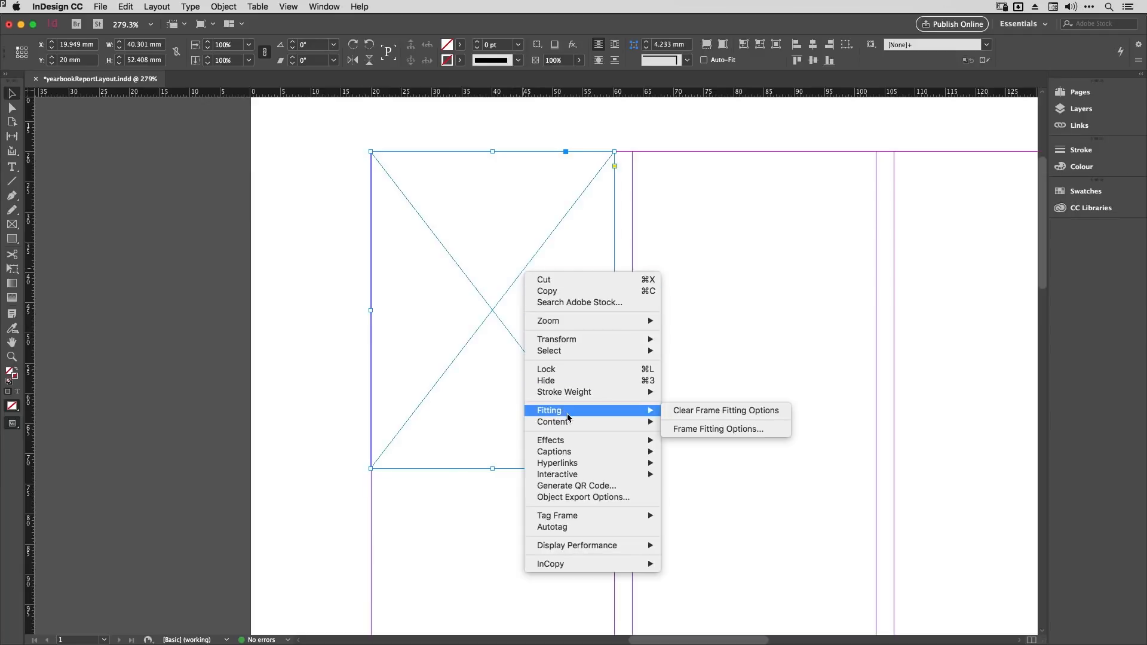
pyautogui.click(695, 428)
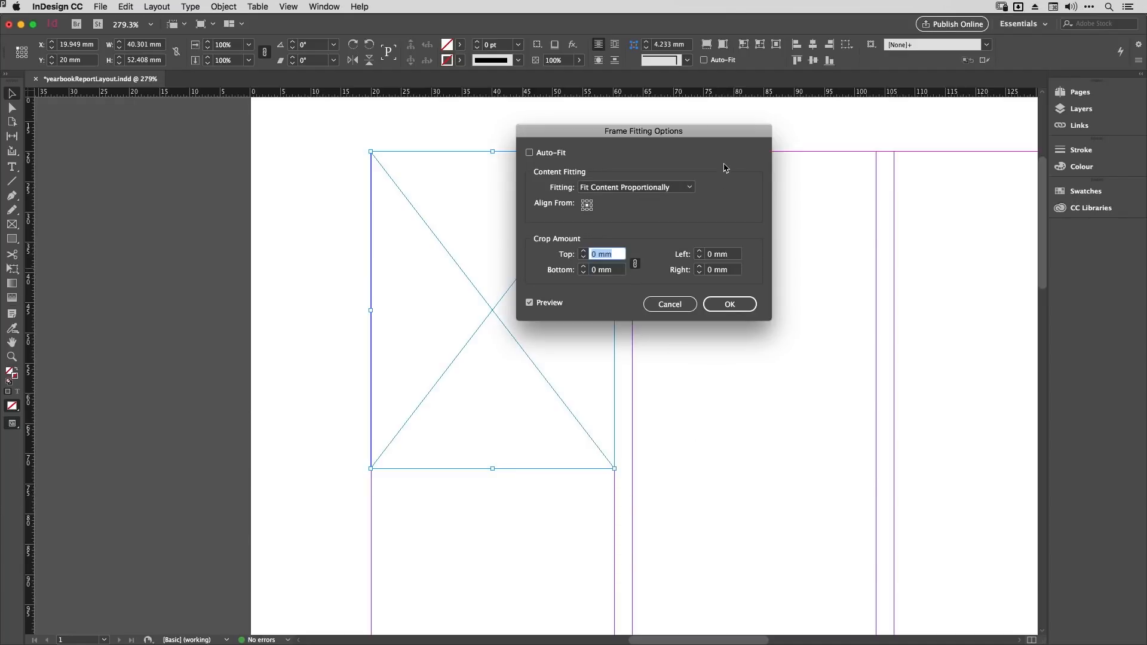
pyautogui.moveTo(723, 139); pyautogui.dragTo(724, 122)
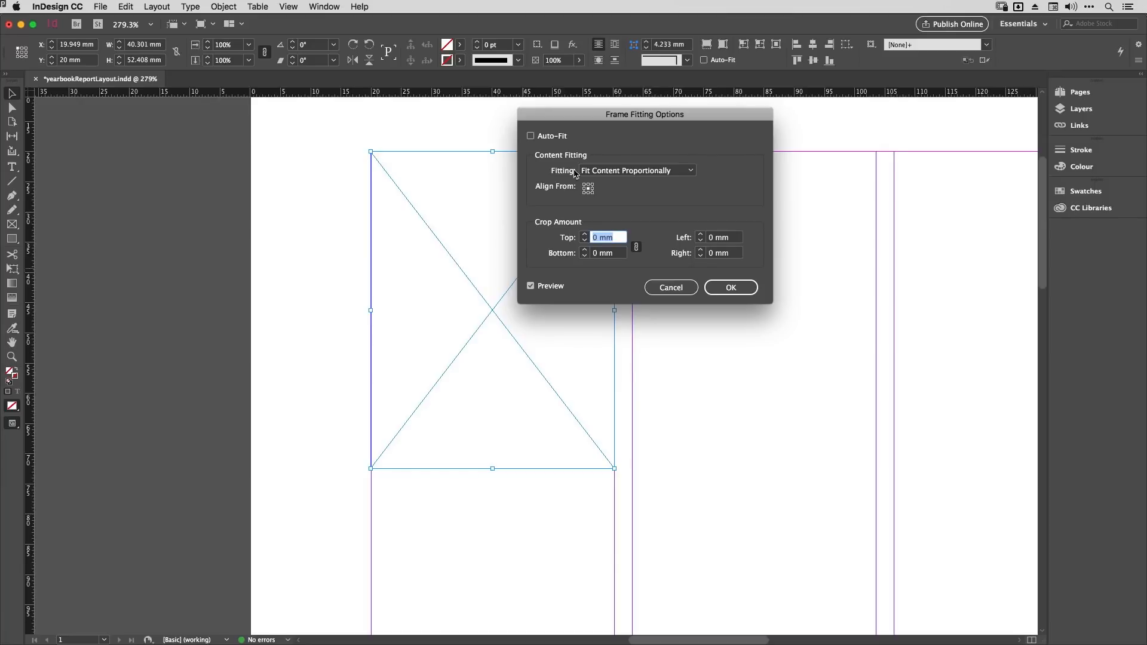
pyautogui.click(664, 174)
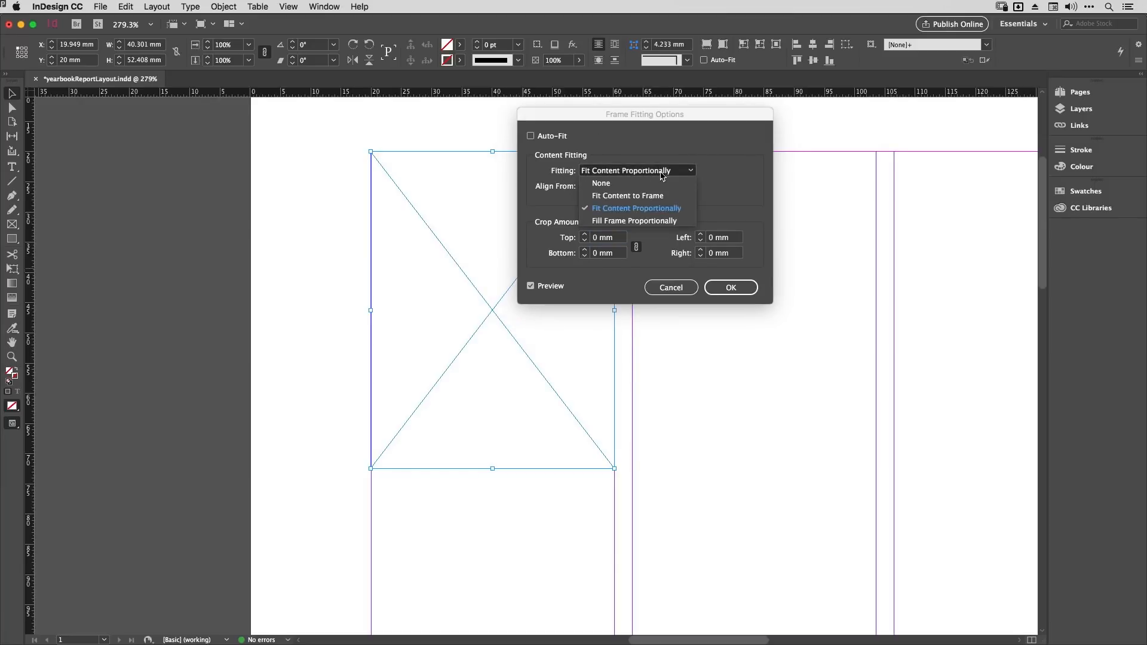
pyautogui.click(639, 221)
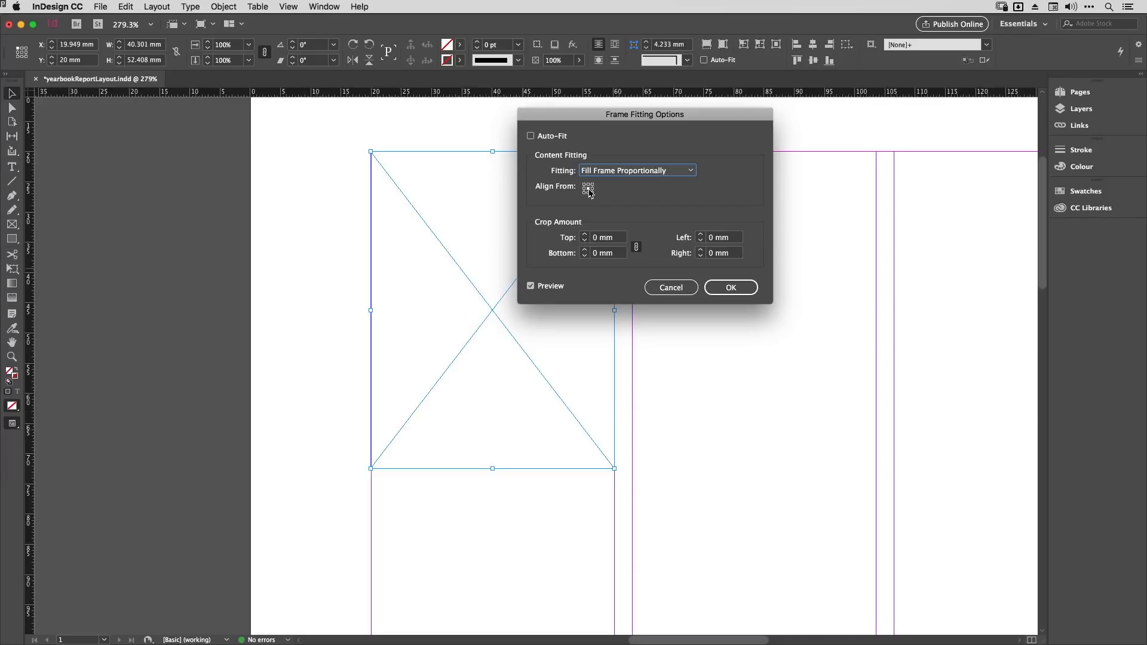
pyautogui.click(744, 287)
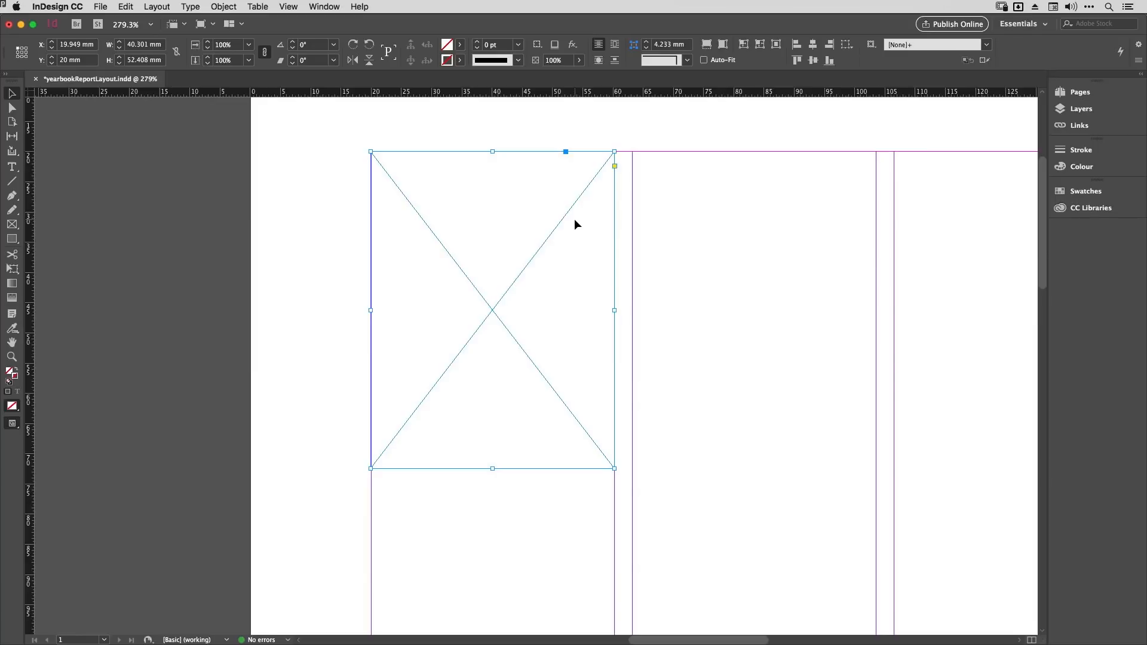
# Open Caption Setup for the empty image frame and move the dialog clear of the frame's lower part.
pyautogui.rightClick(546, 242)
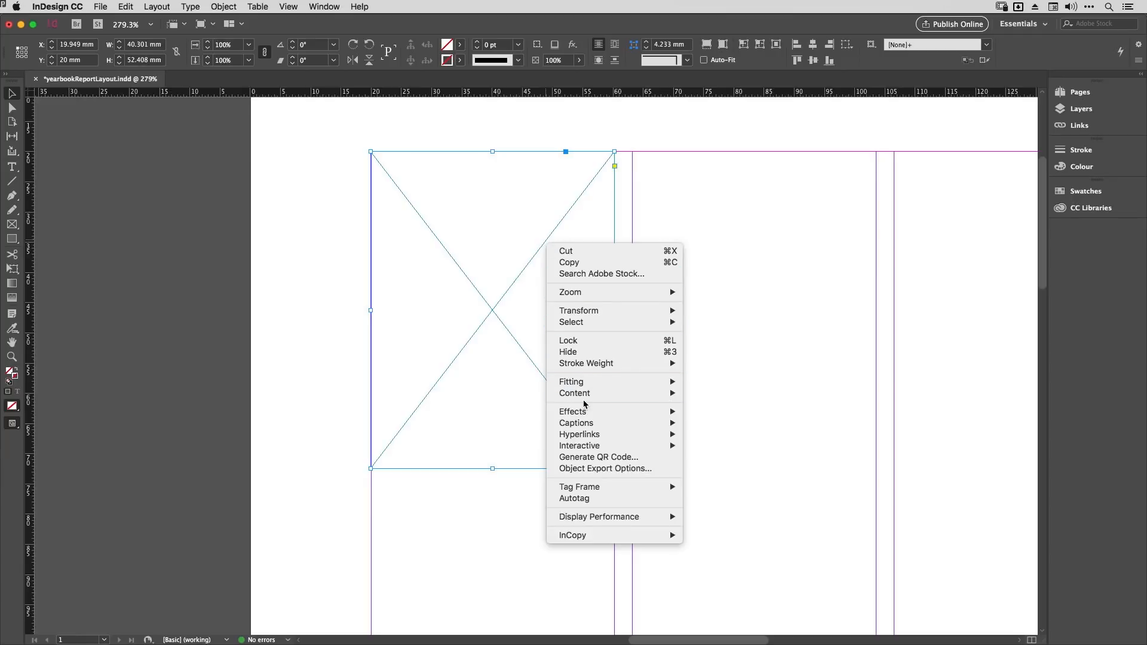
pyautogui.moveTo(588, 425)
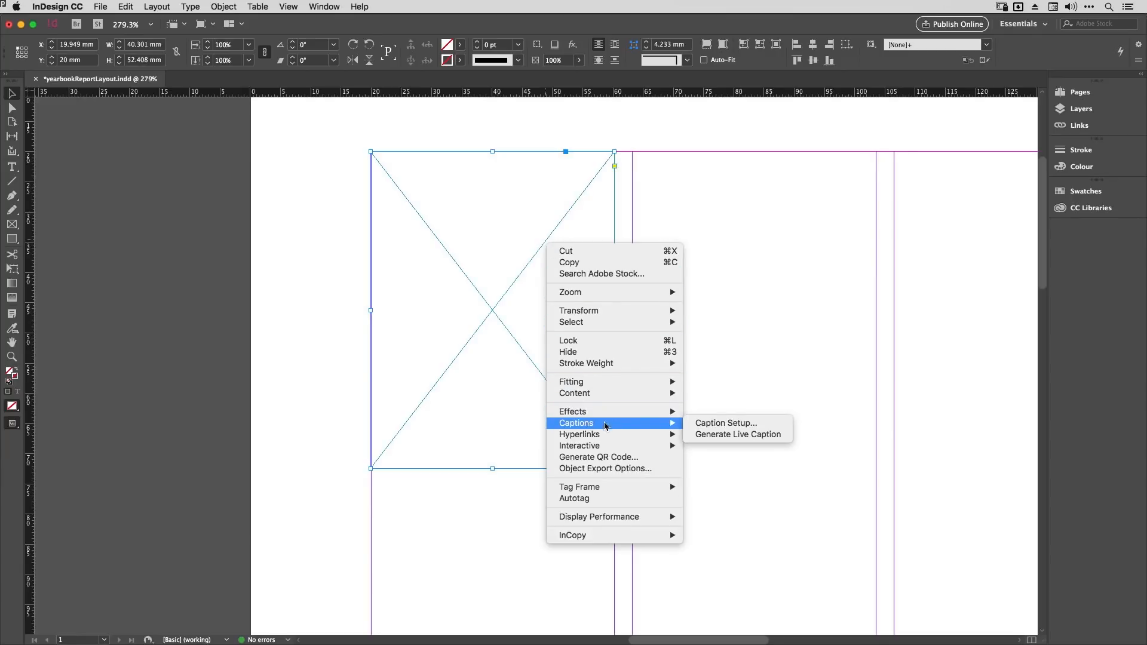
pyautogui.click(716, 424)
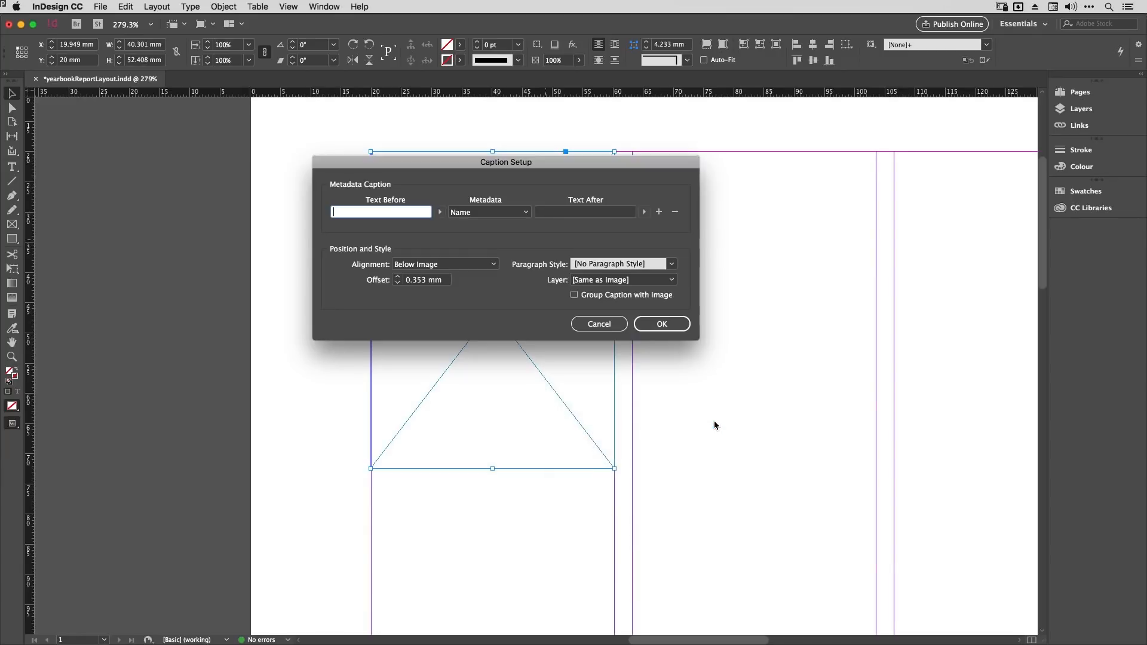
pyautogui.moveTo(469, 171); pyautogui.dragTo(463, 137)
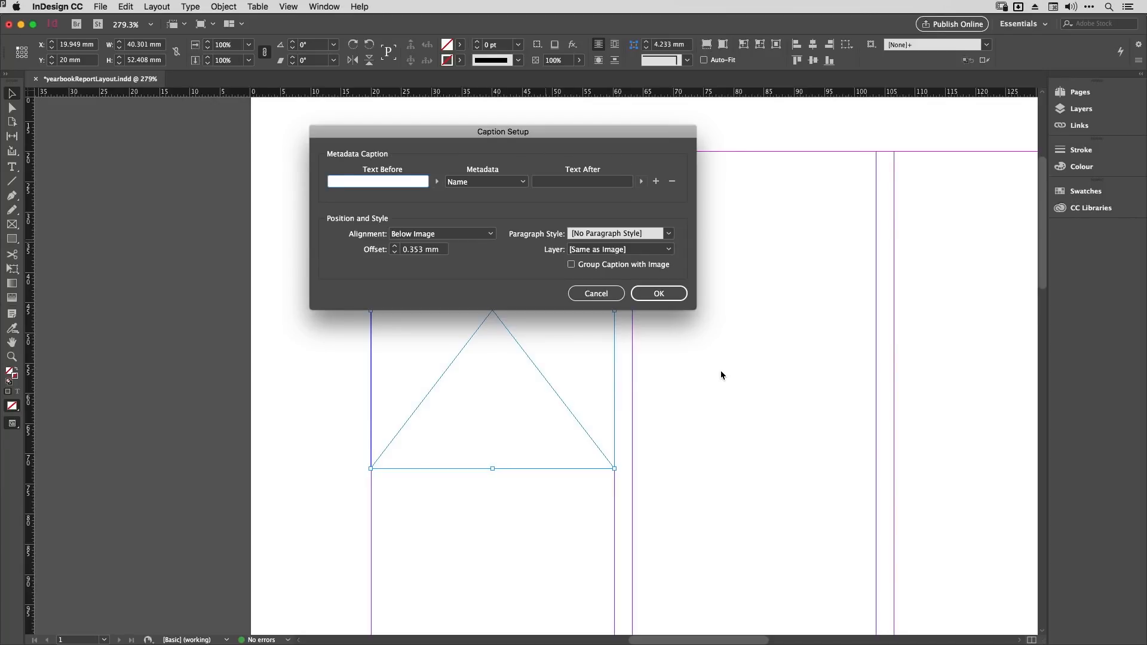
# Switch to Adobe Bridge, show the Metadata workspace and examine the first portrait's file properties and IPTC Core fields.
pyautogui.press('super+Tab')
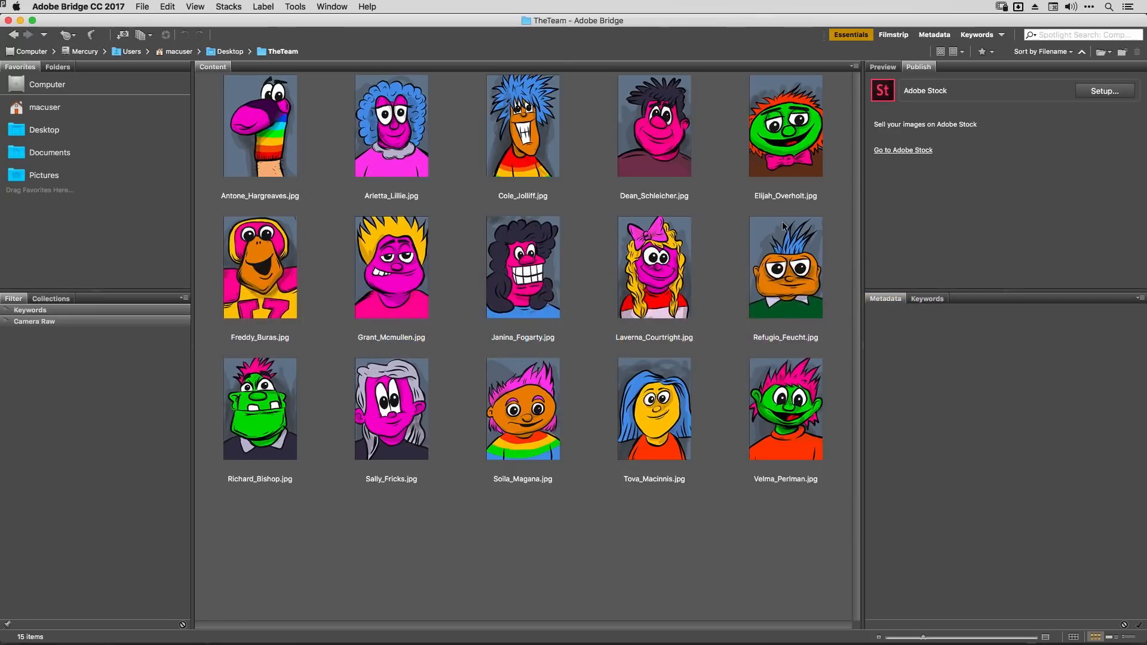
pyautogui.click(931, 35)
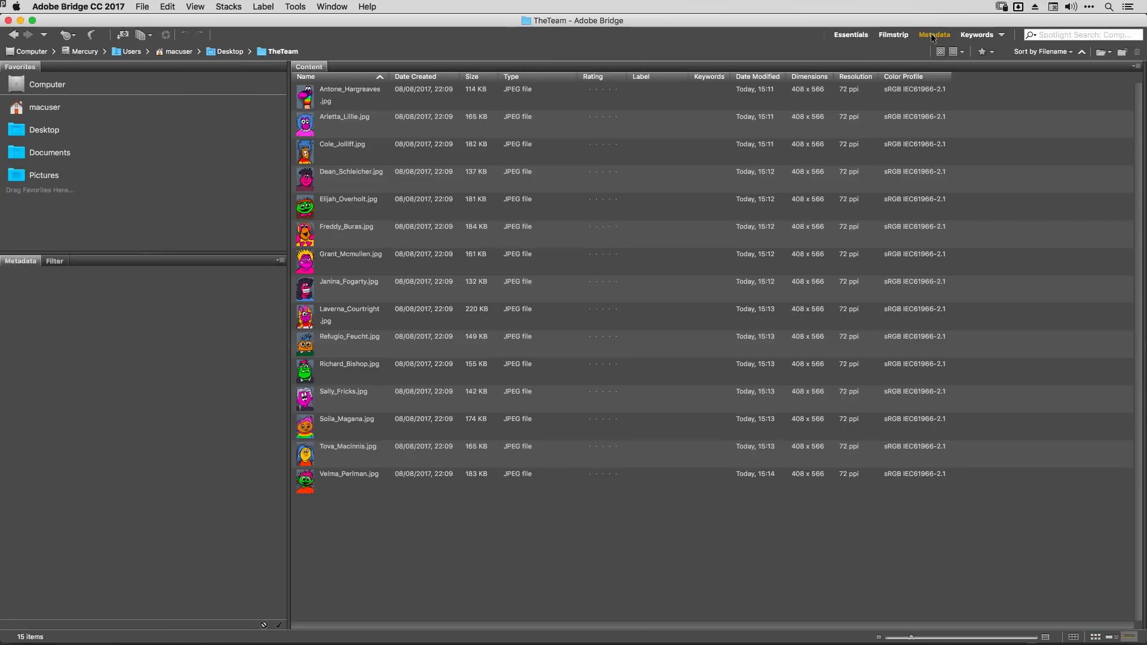
pyautogui.click(311, 93)
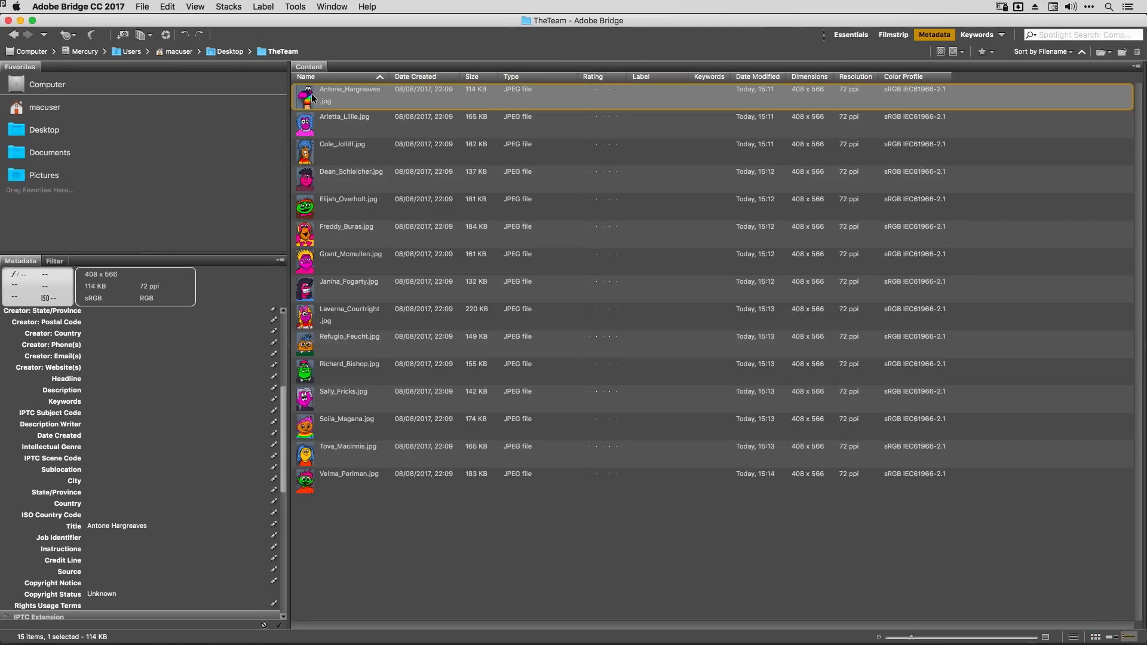
pyautogui.scroll(10, 179, 454)
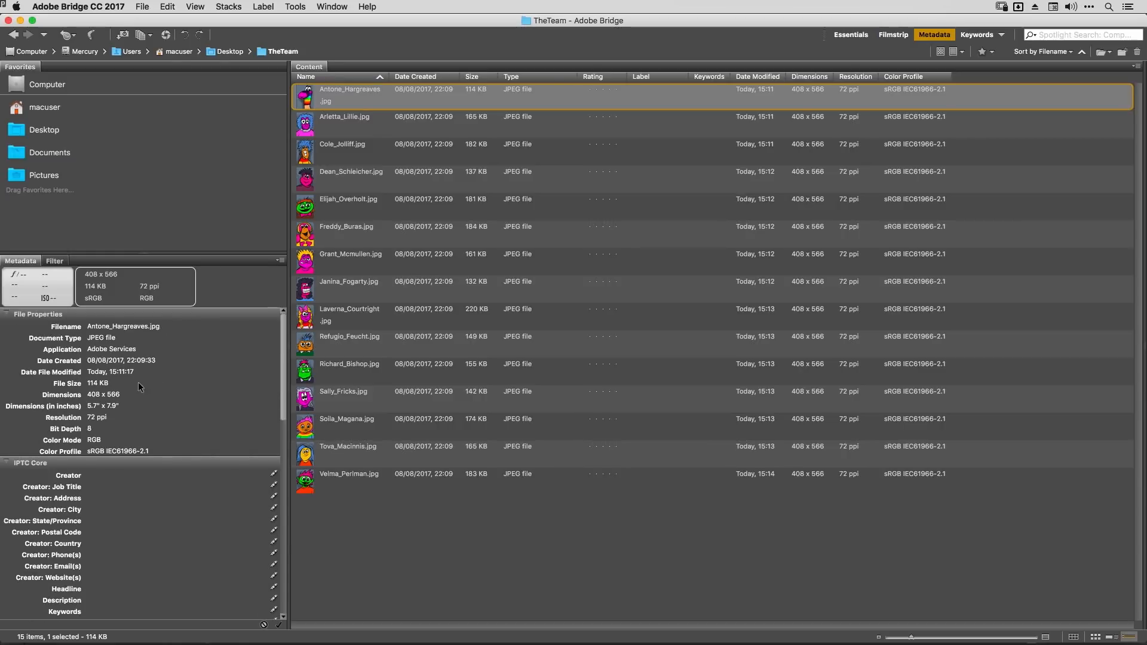
pyautogui.scroll(-8, 214, 430)
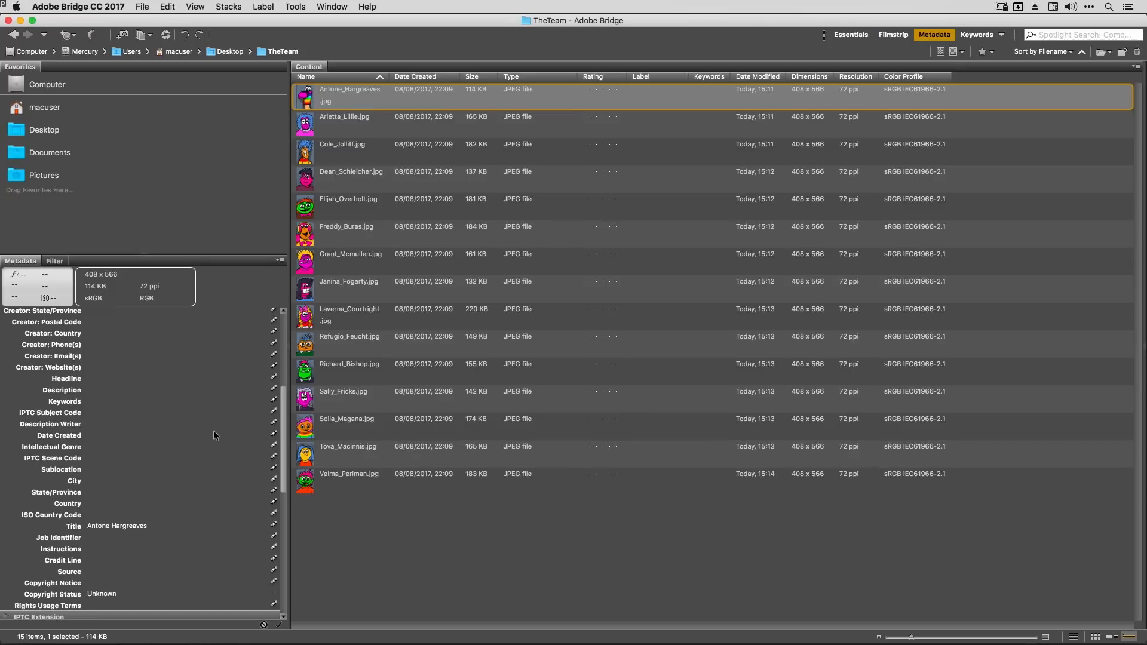
pyautogui.scroll(8, 214, 430)
pyautogui.scroll(-10, 172, 469)
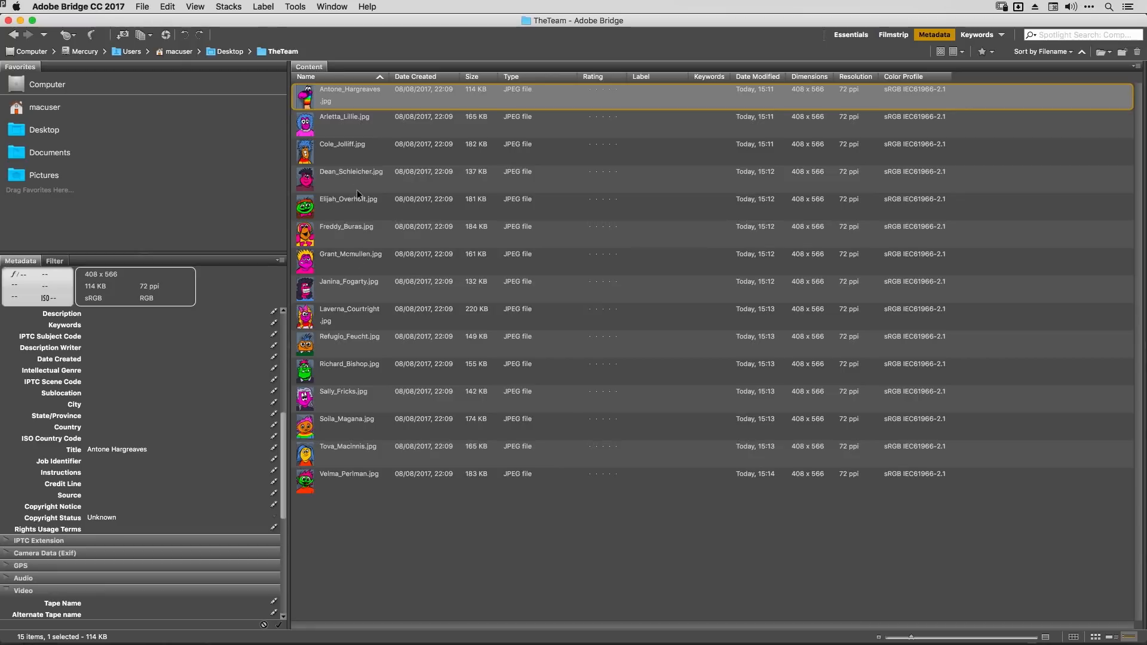
# Check the IPTC Title field of the other portraits in the TheTeam folder, one image after another.
pyautogui.click(375, 135)
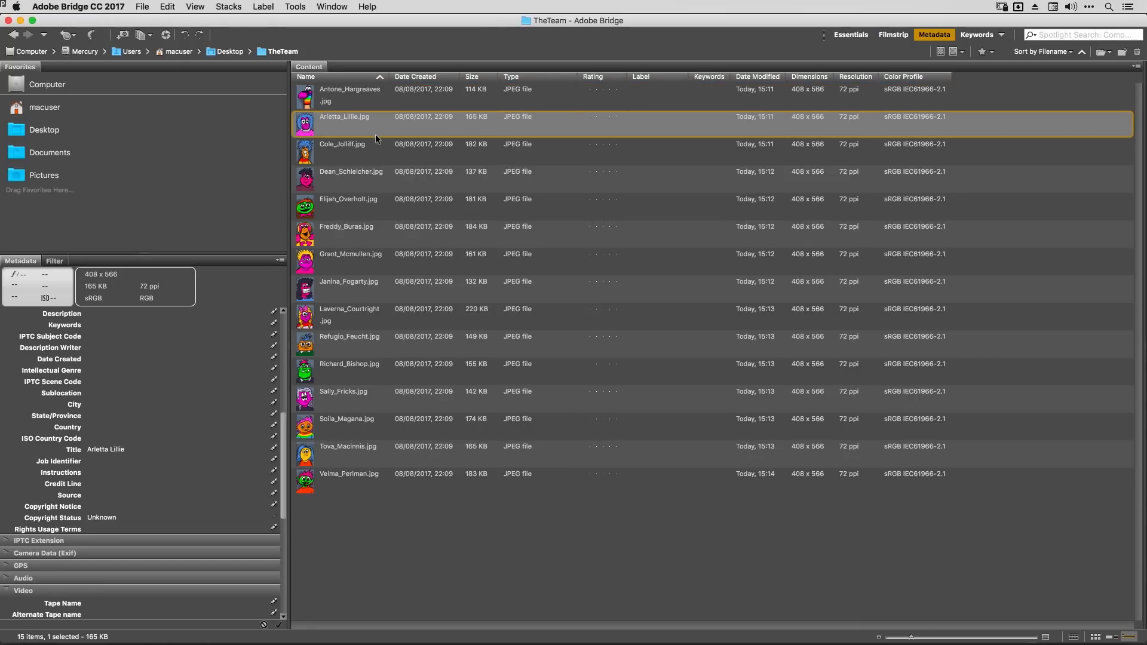
pyautogui.press('Down')
pyautogui.press('Down')
pyautogui.press('Down')
pyautogui.press('Down')
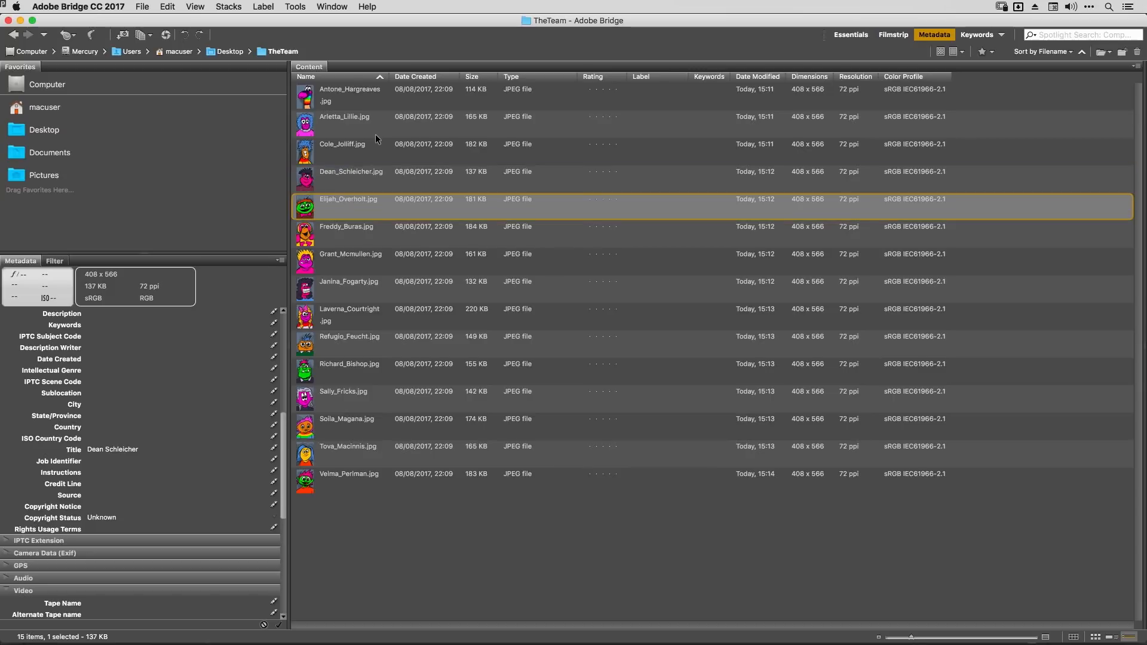
pyautogui.press('Down')
pyautogui.press('Down')
pyautogui.press('Down')
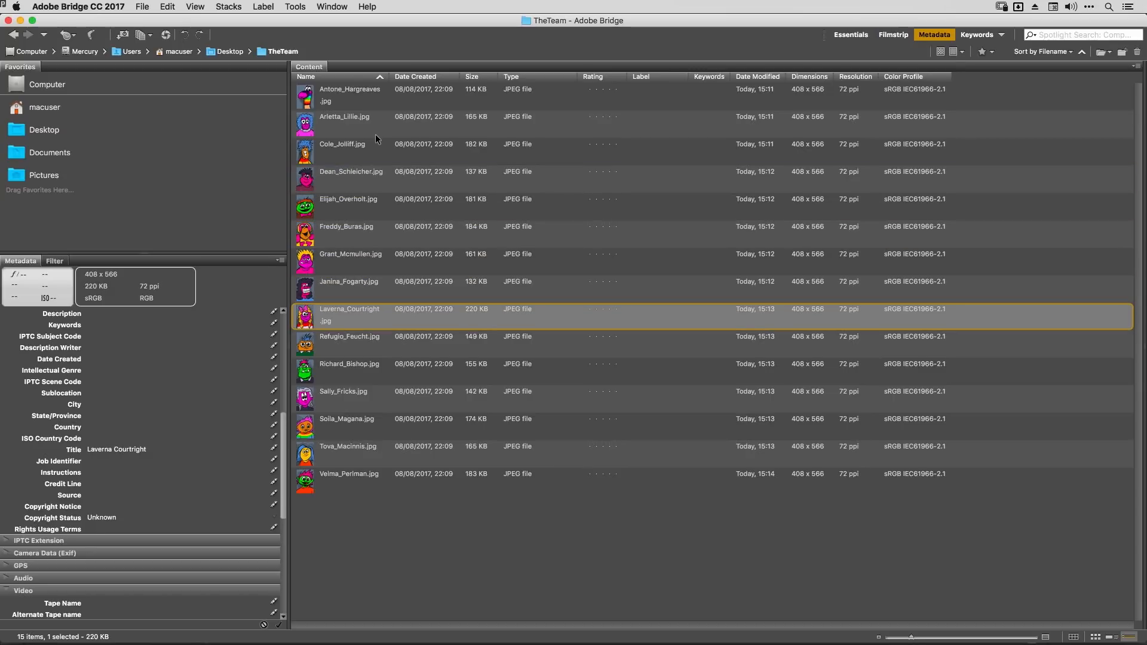
pyautogui.press('Down')
pyautogui.press('Down')
pyautogui.press('Down')
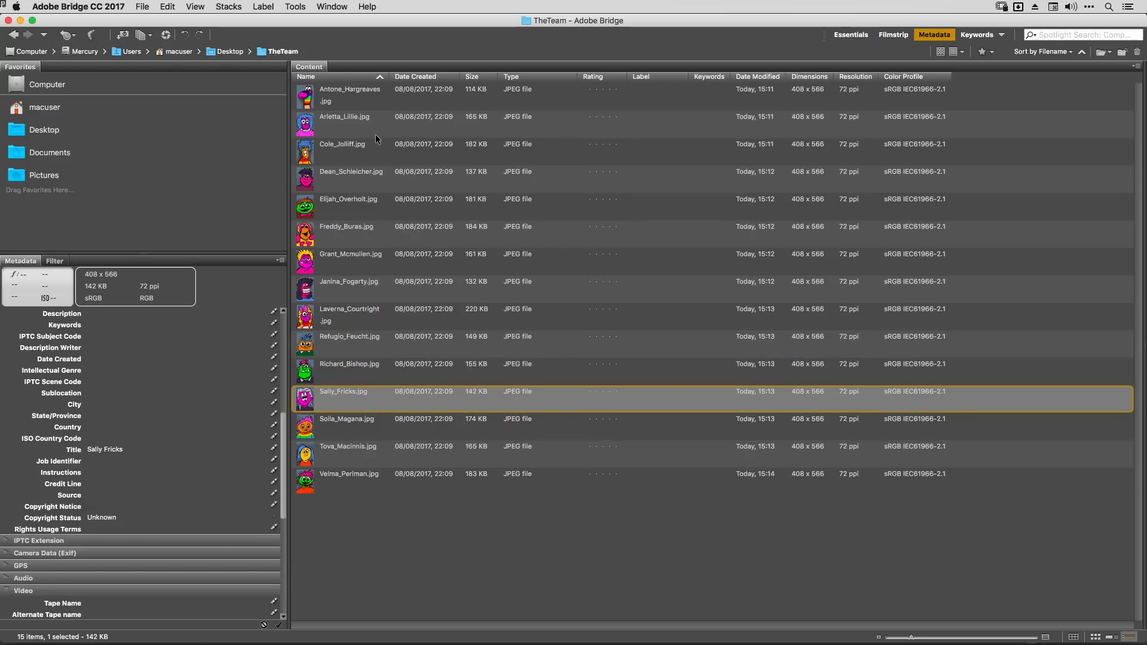
pyautogui.press('Down')
pyautogui.press('Up')
pyautogui.press('Down')
pyautogui.press('Down')
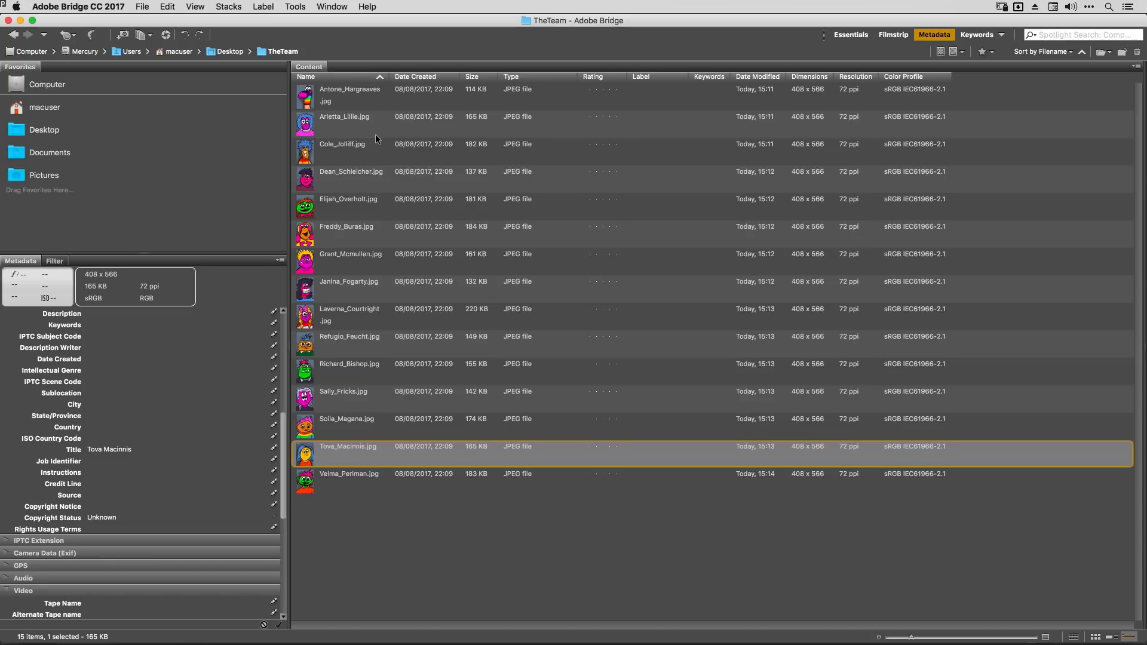
# Switch back to InDesign and set the caption's metadata source to Title in Caption Setup.
pyautogui.press('super+Tab')
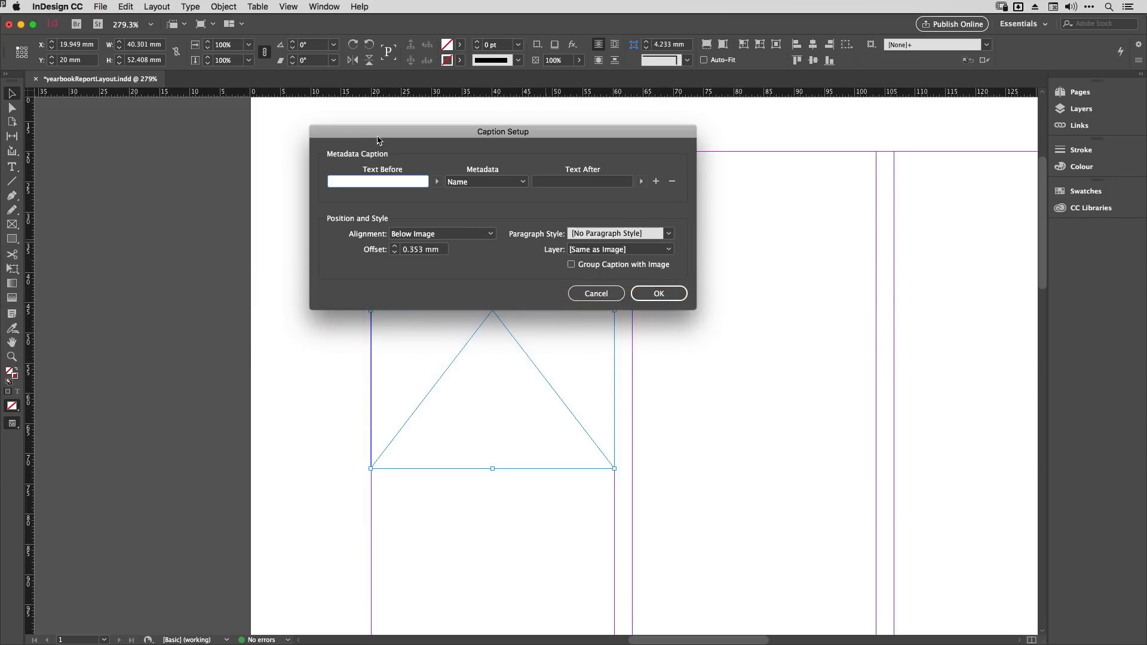
pyautogui.click(523, 187)
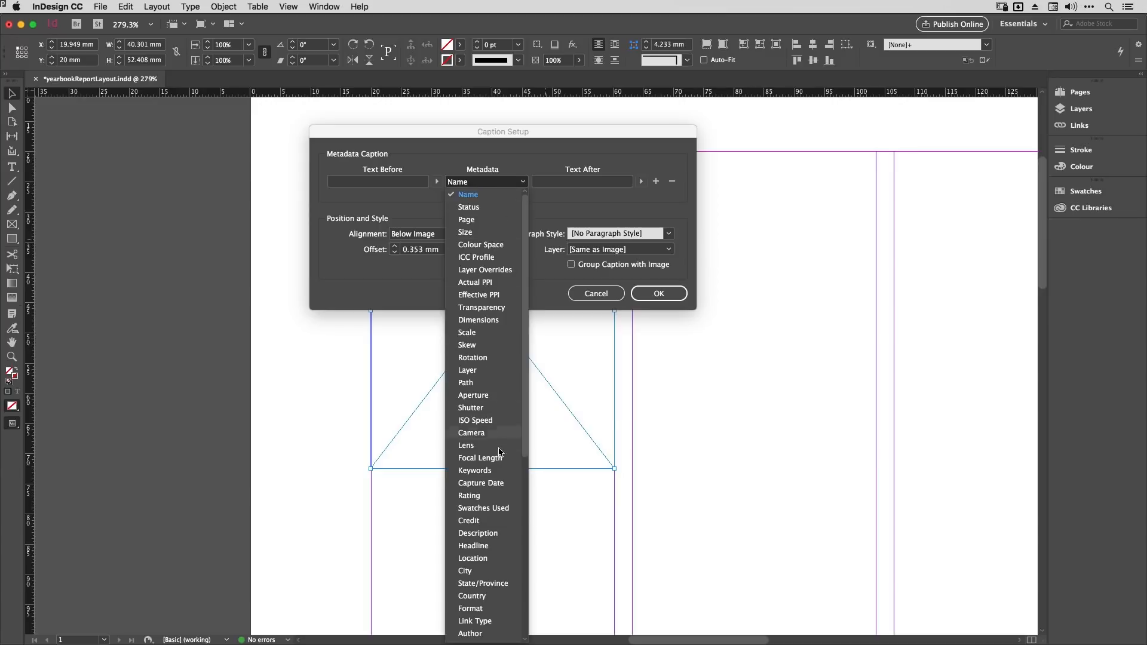
pyautogui.scroll(-5, 502, 533)
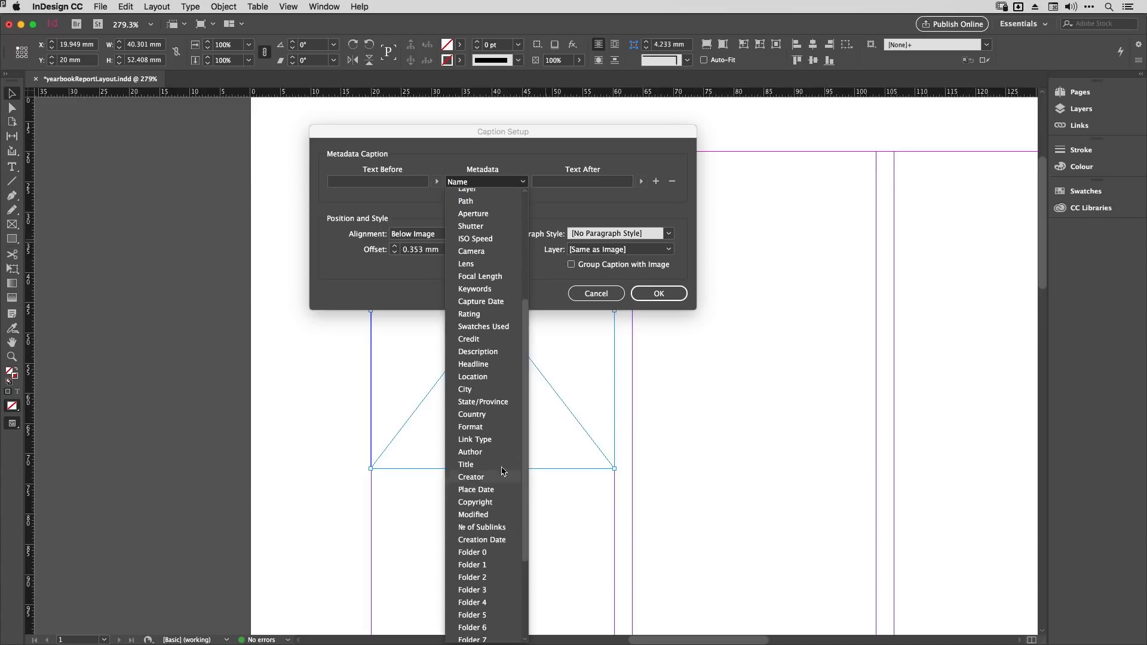
pyautogui.click(495, 464)
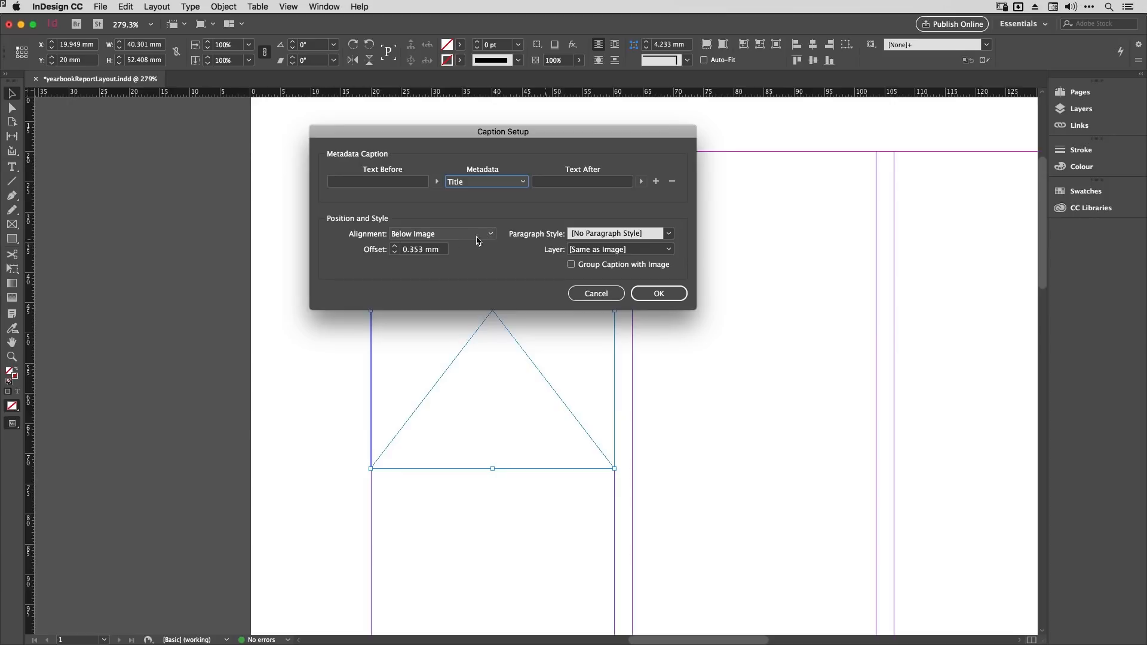
# Set the caption offset to 1 mm, assign the pname paragraph style and accept the caption settings.
pyautogui.click(395, 246)
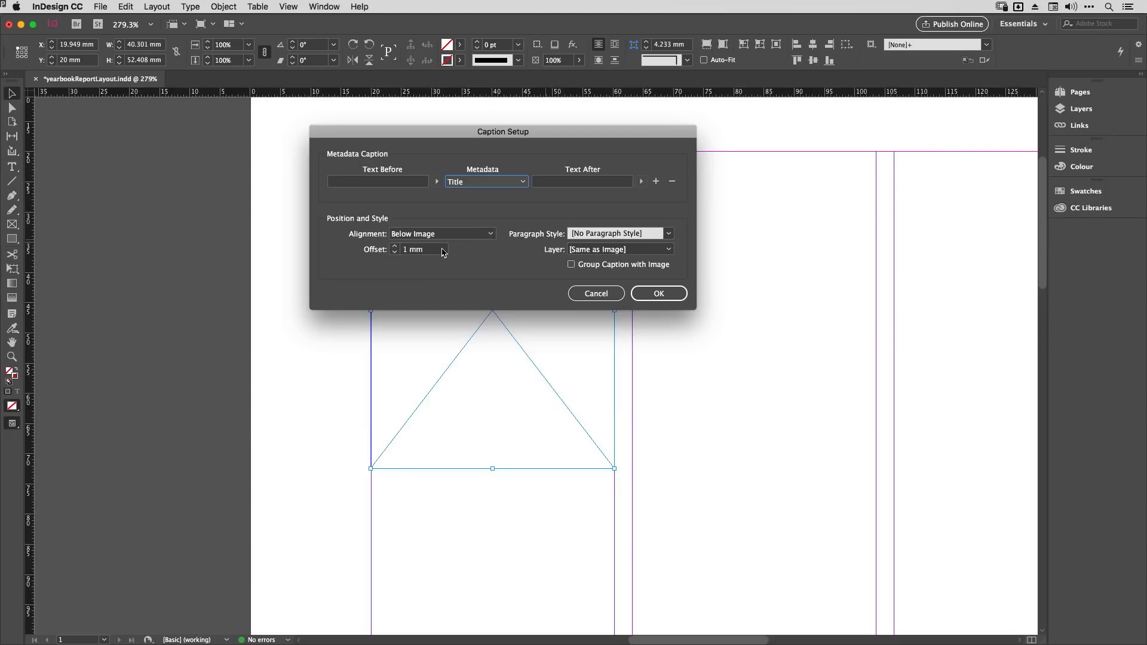
pyautogui.click(669, 234)
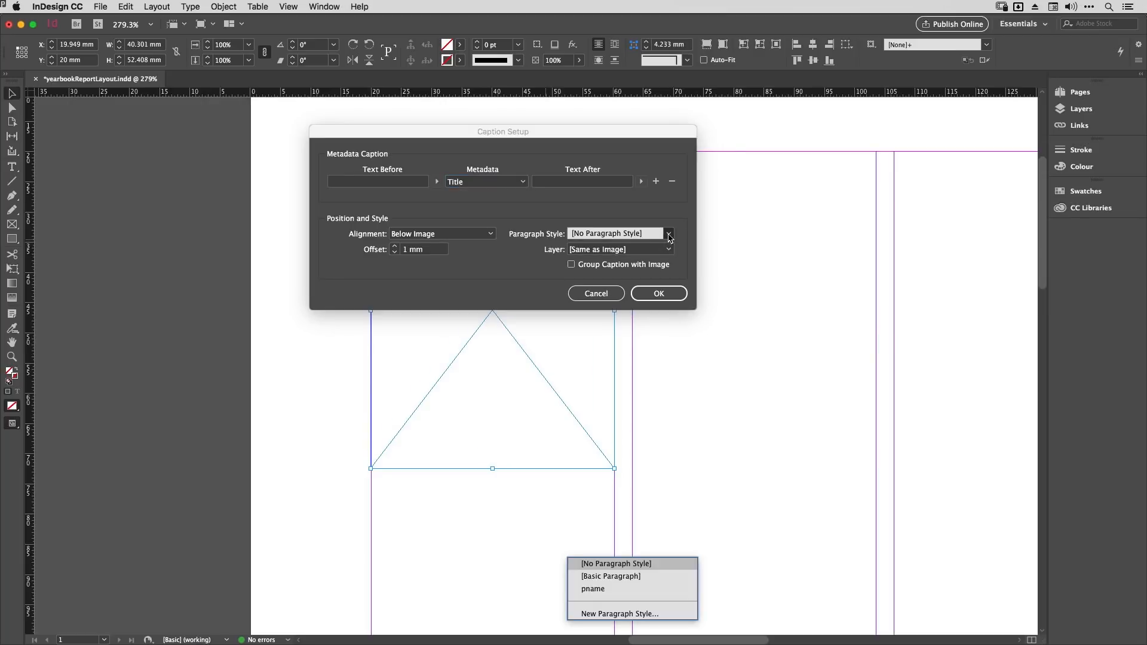
pyautogui.click(588, 591)
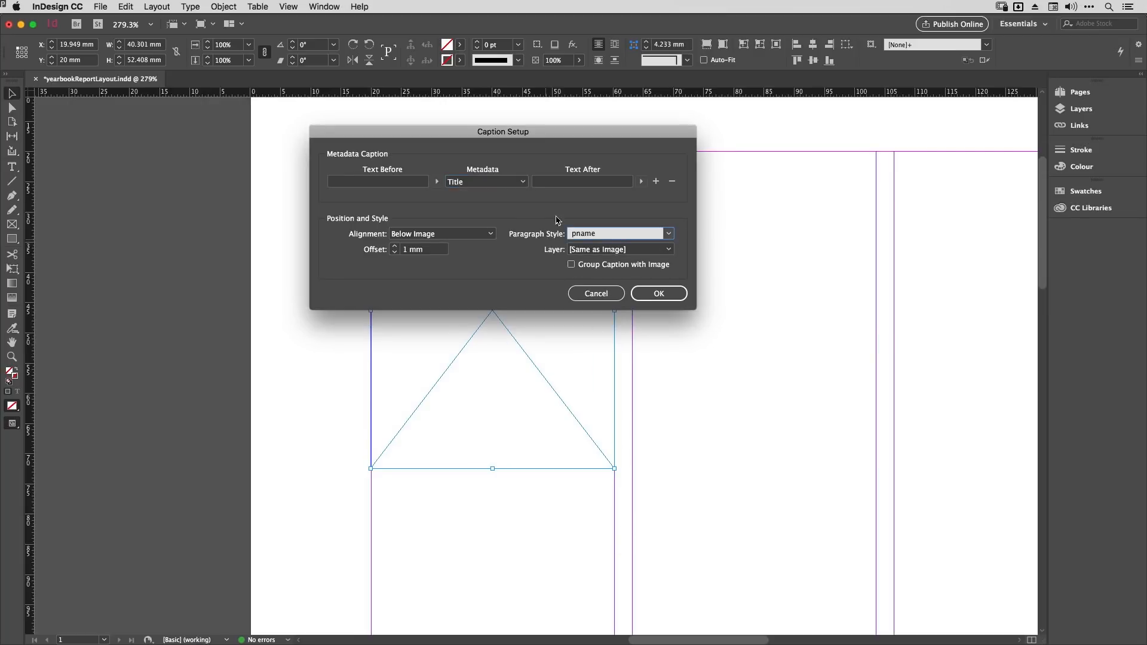
pyautogui.click(677, 300)
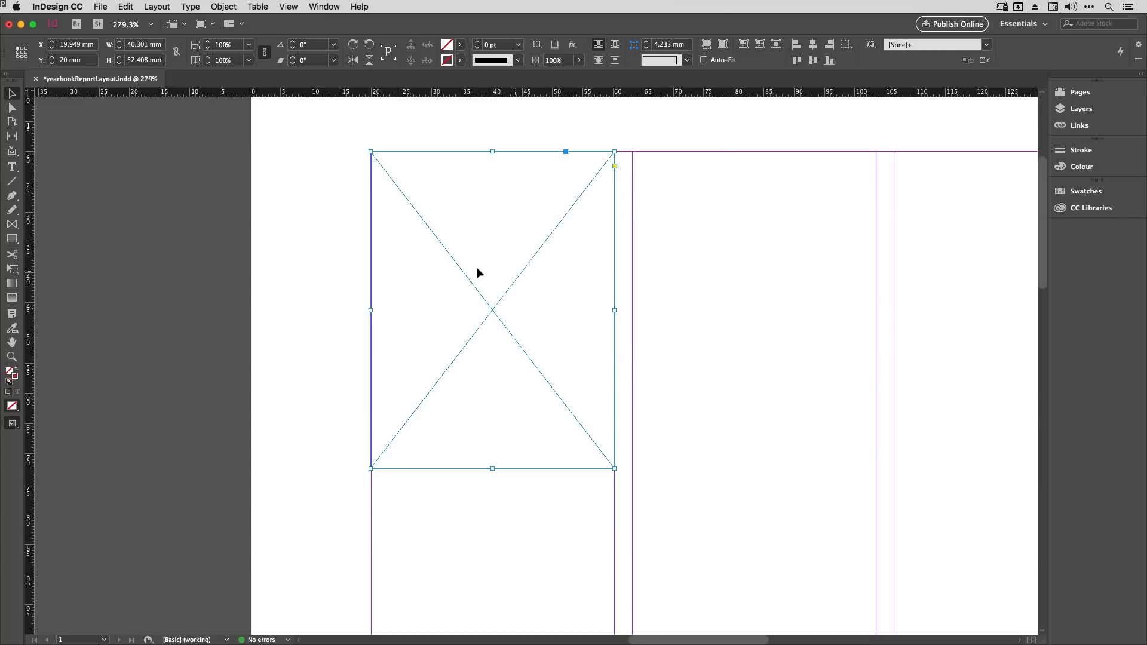
# Generate a live caption for the empty image frame and deselect the frame.
pyautogui.rightClick(512, 285)
pyautogui.moveTo(555, 467)
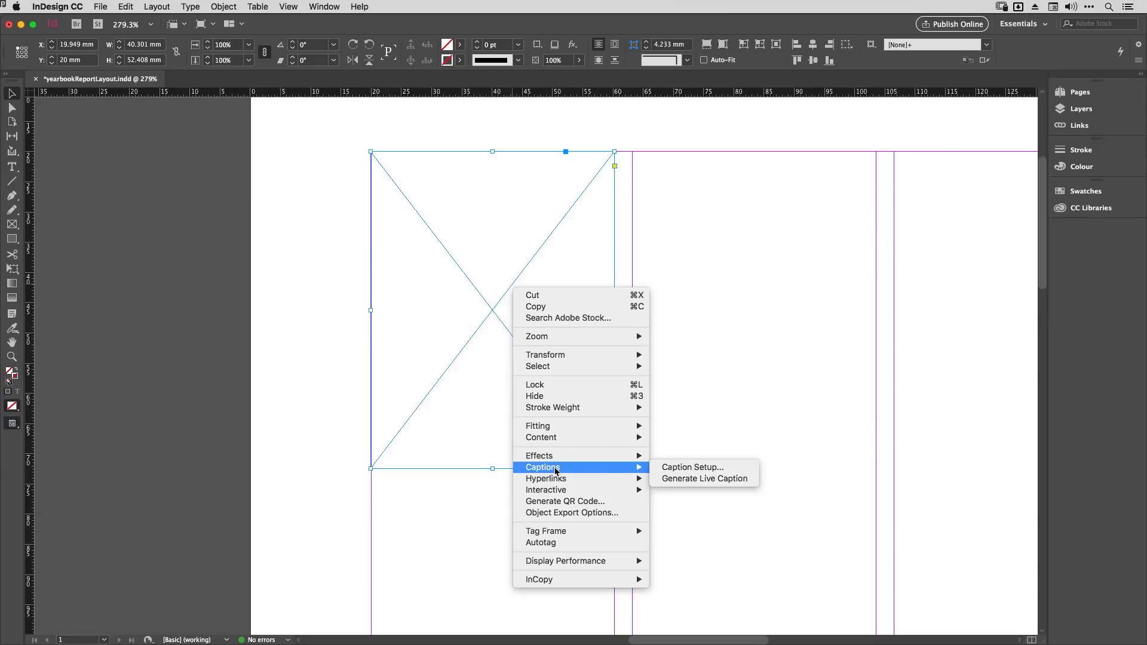
pyautogui.click(693, 480)
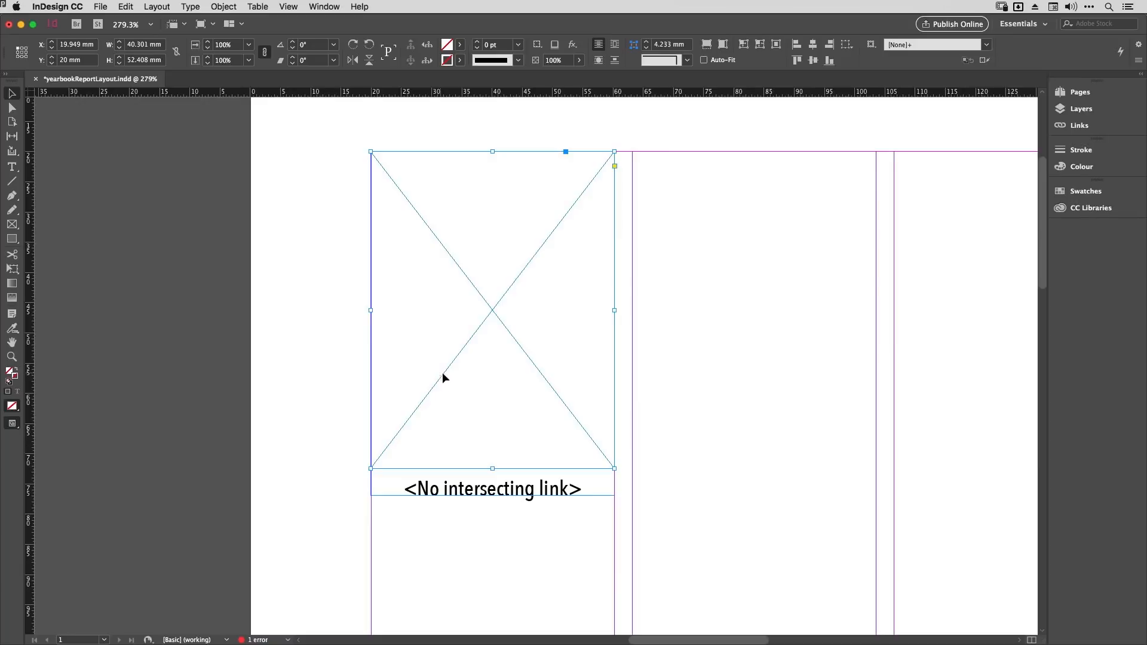
pyautogui.click(320, 378)
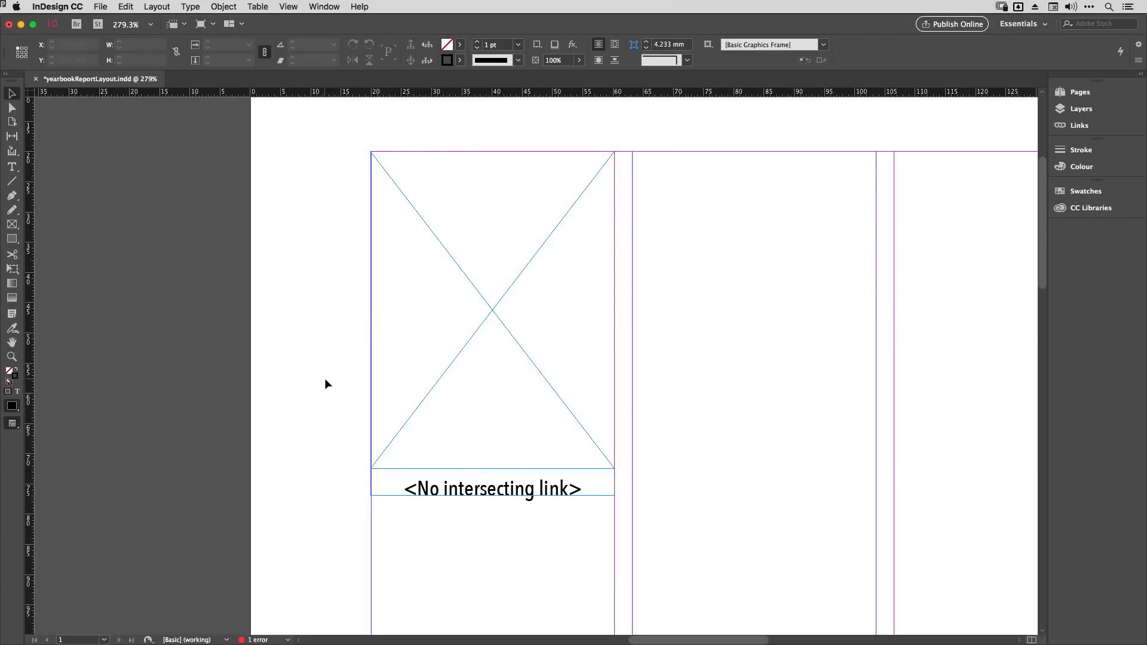
# Select the image frame with its caption and duplicate both into an evenly spaced four-by-four grid filling the page margins.
pyautogui.press('super+0')
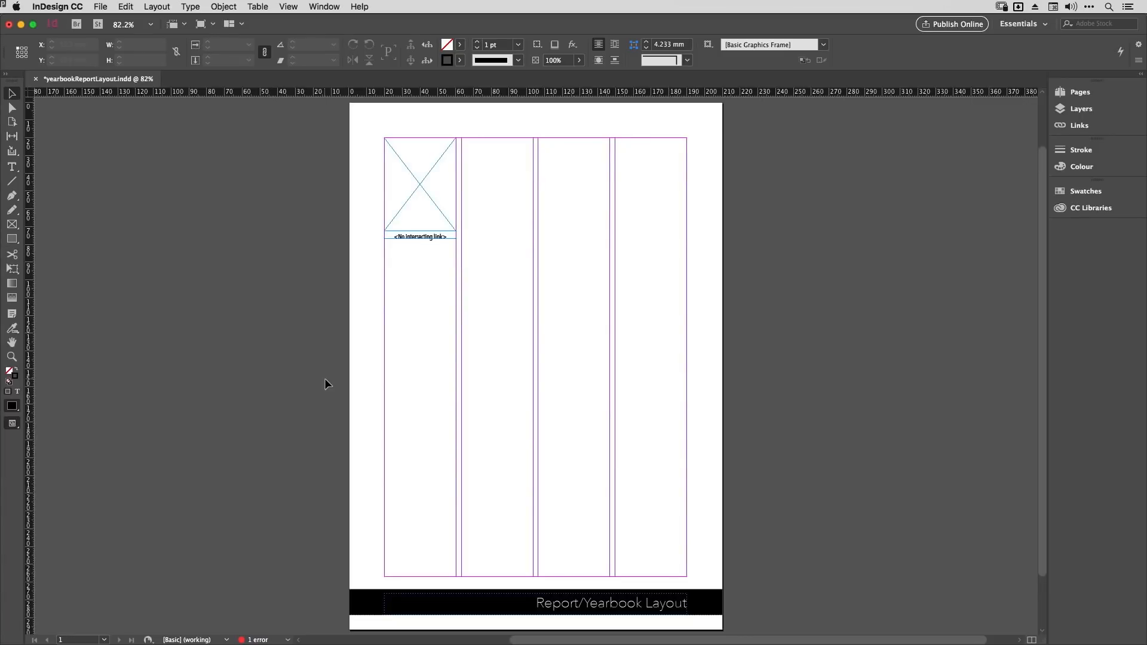
pyautogui.moveTo(421, 218); pyautogui.dragTo(440, 260)
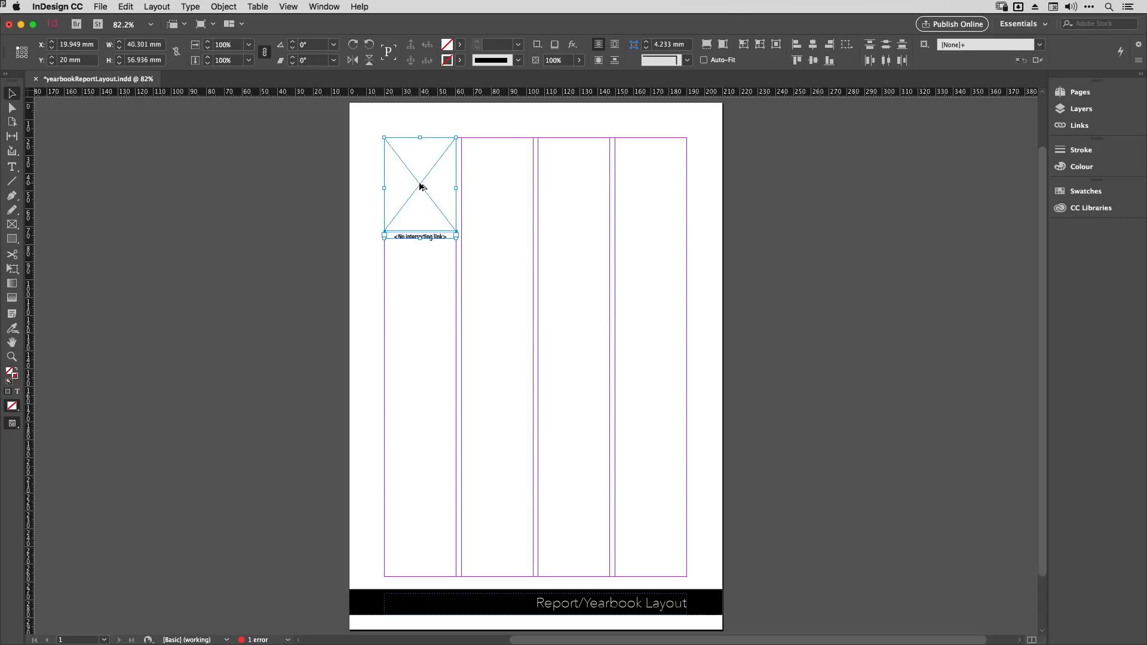
pyautogui.moveTo(422, 188); pyautogui.dragTo(655, 525)
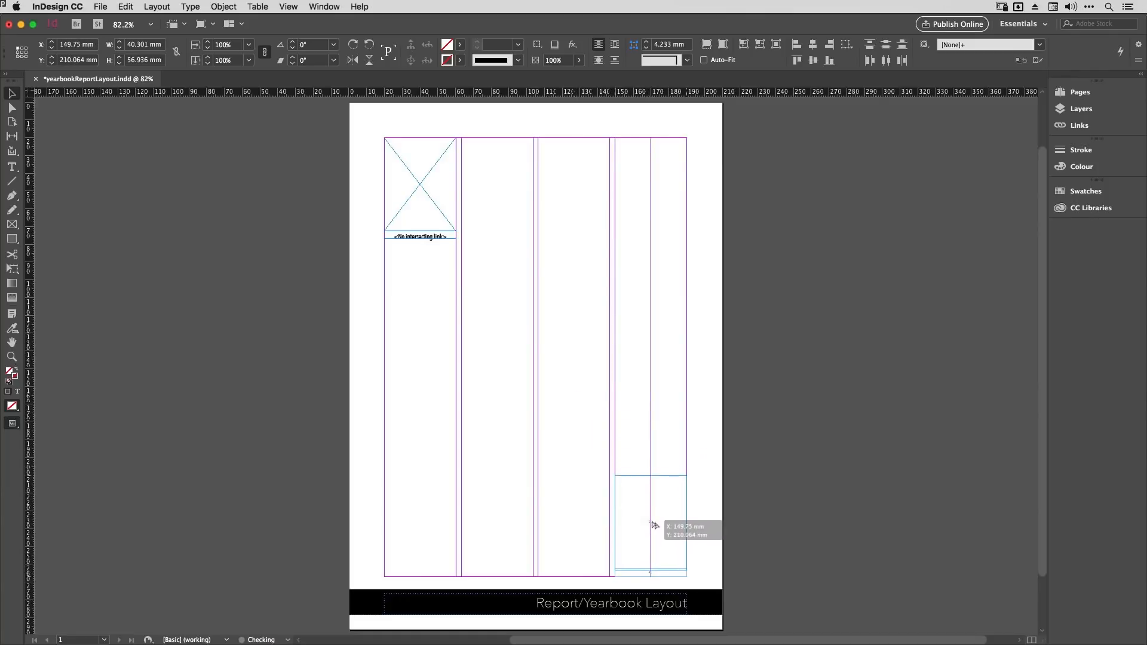
pyautogui.moveTo(654, 525)
pyautogui.mouseDown()
pyautogui.moveTo(643, 302)
pyautogui.moveTo(653, 263)
pyautogui.moveTo(655, 524)
pyautogui.mouseUp()
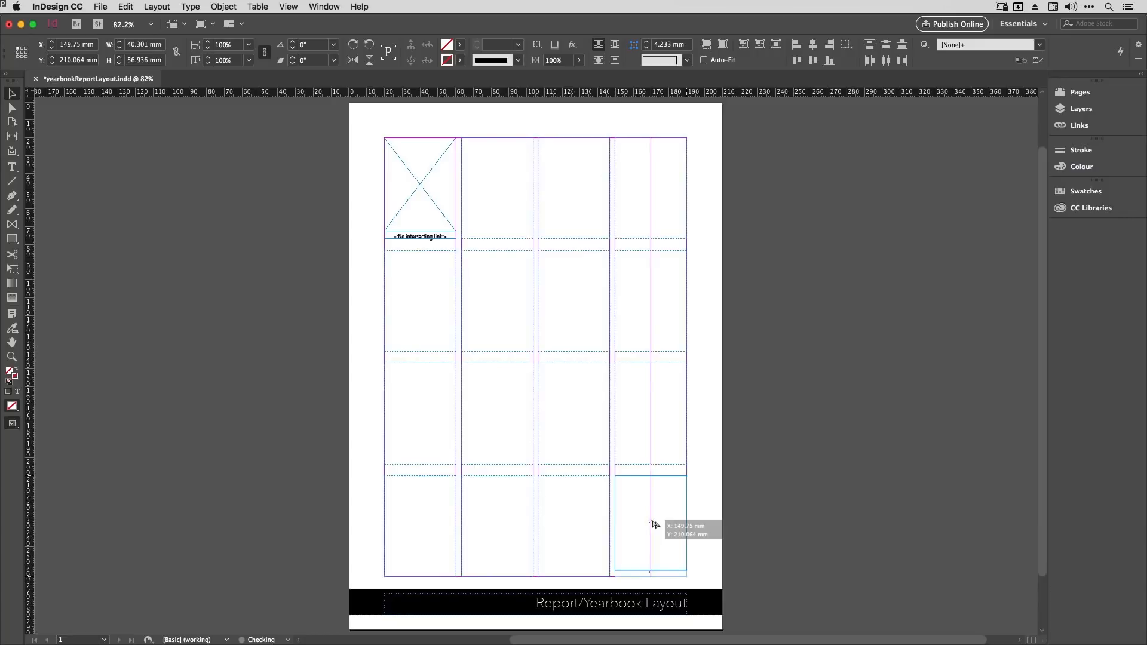
pyautogui.moveTo(655, 524); pyautogui.dragTo(654, 524)
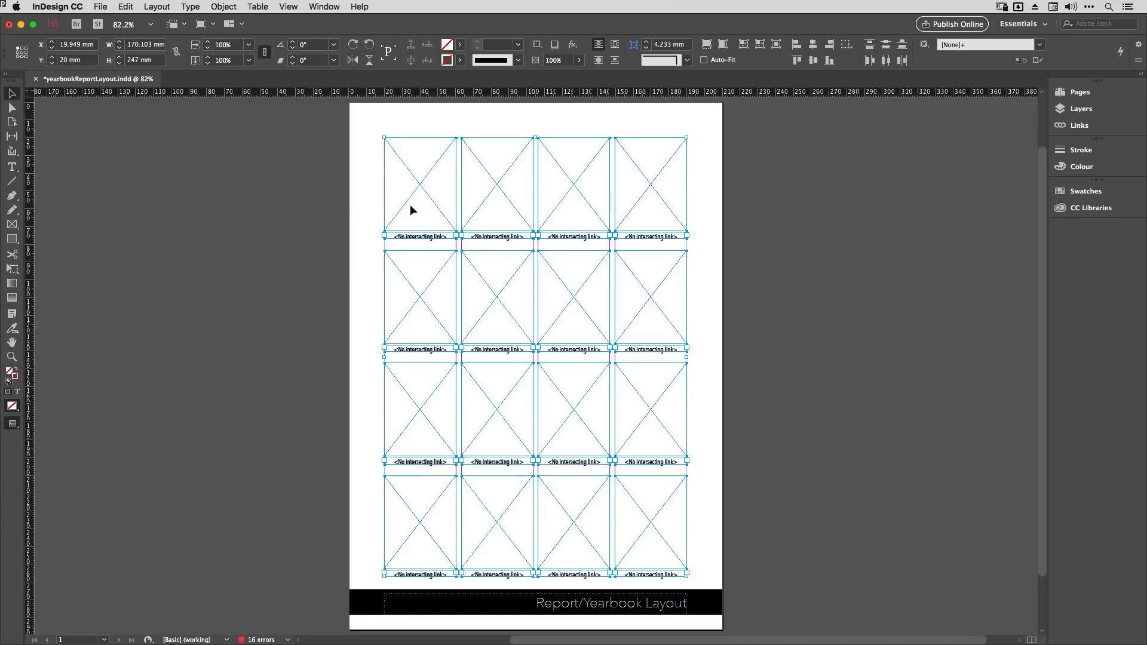
pyautogui.click(362, 204)
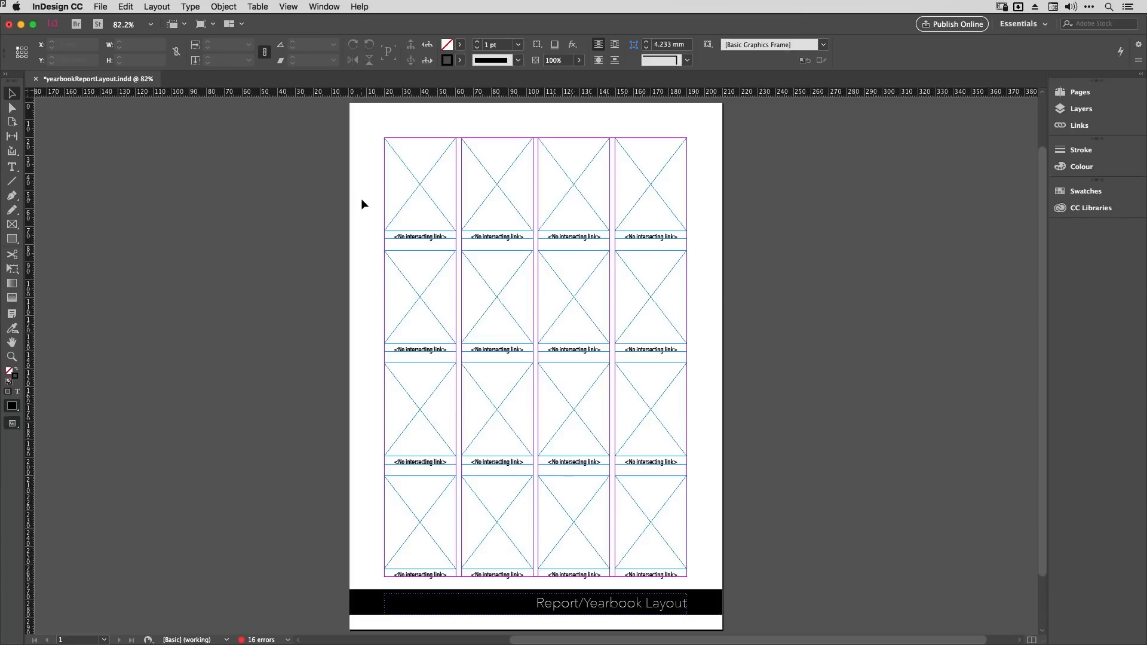
# Load all the portrait images from the TheTeam folder for placing.
pyautogui.press('super+d')
pyautogui.moveTo(472, 176); pyautogui.dragTo(762, 313)
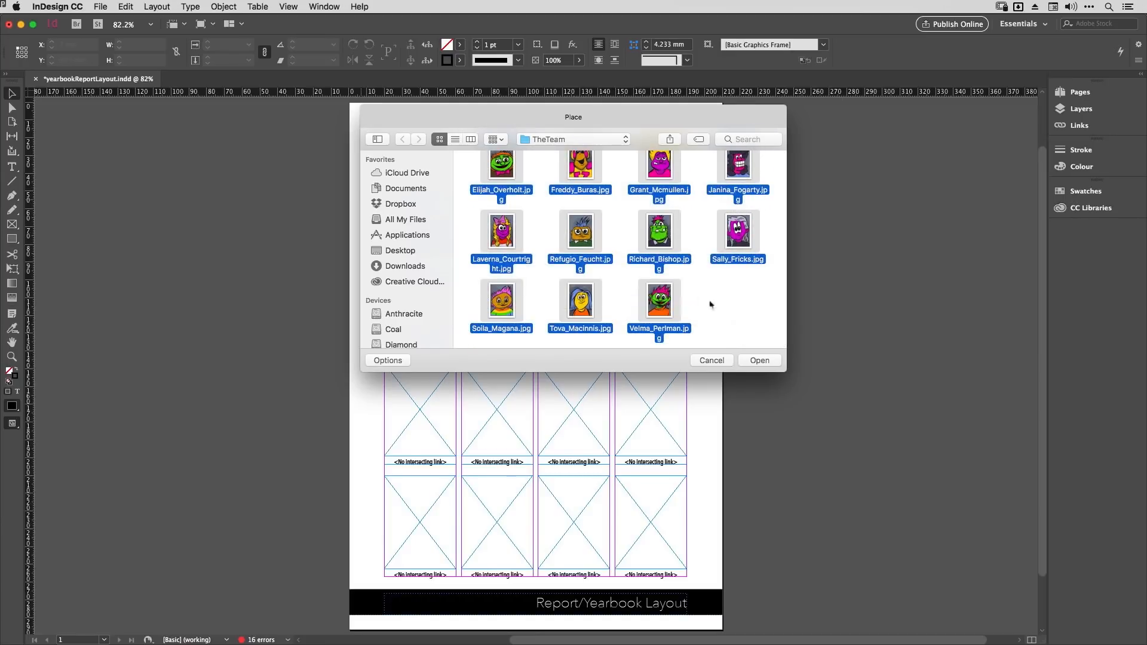
pyautogui.click(759, 361)
# Place the first eight loaded portraits, in order, into the frames of the grid's first and second rows.
pyautogui.click(412, 176)
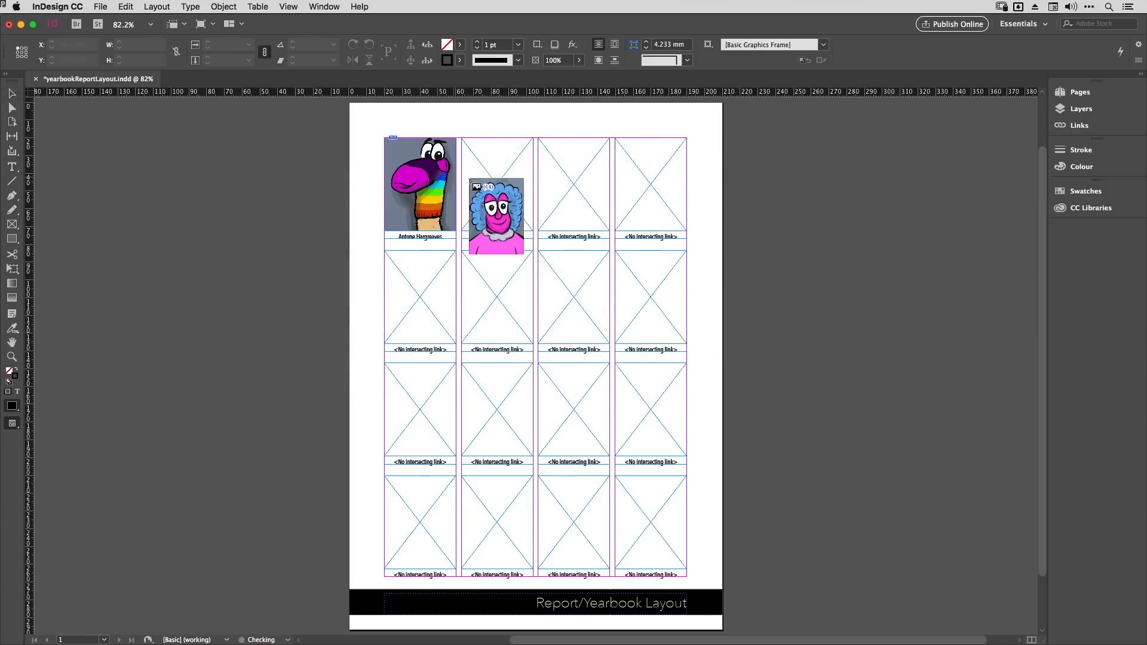
pyautogui.click(481, 178)
pyautogui.click(564, 174)
pyautogui.click(627, 179)
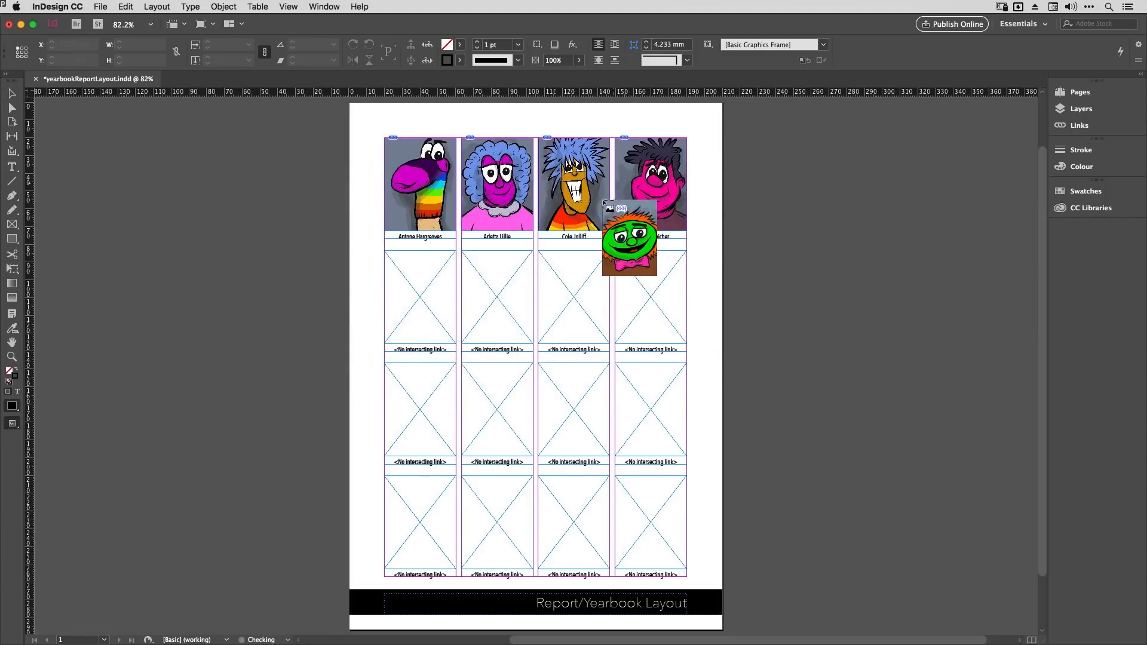
pyautogui.click(425, 283)
pyautogui.click(519, 288)
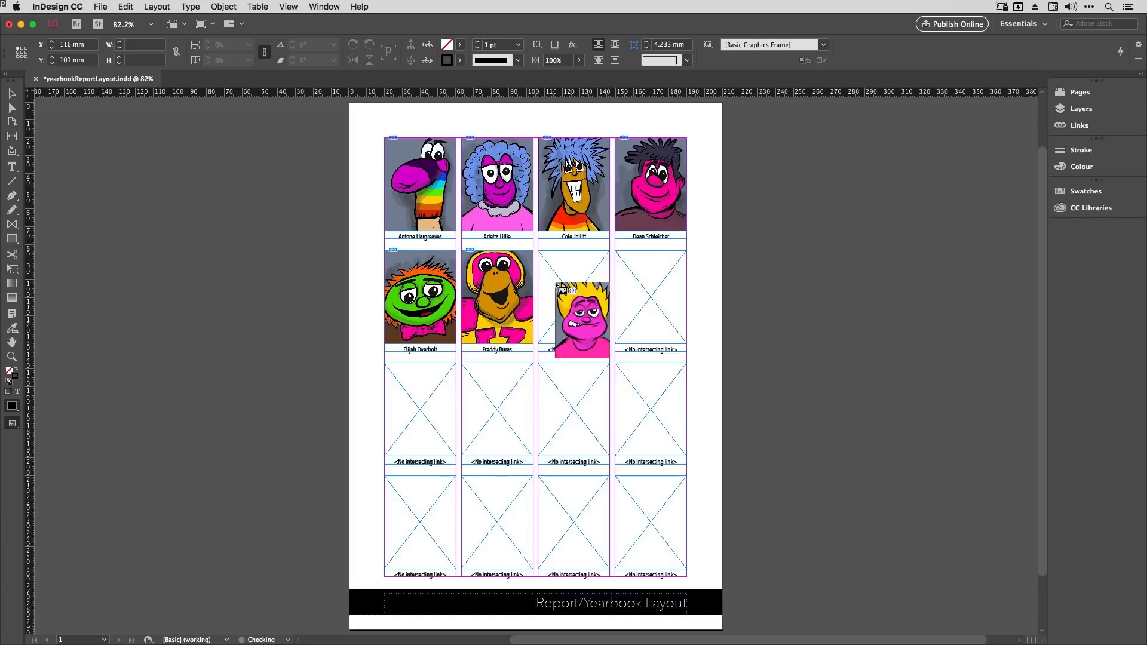
pyautogui.click(553, 282)
pyautogui.click(630, 276)
# Place the remaining seven portraits in the grid's third and fourth rows, leaving the last frame empty, and deselect everything.
pyautogui.click(452, 393)
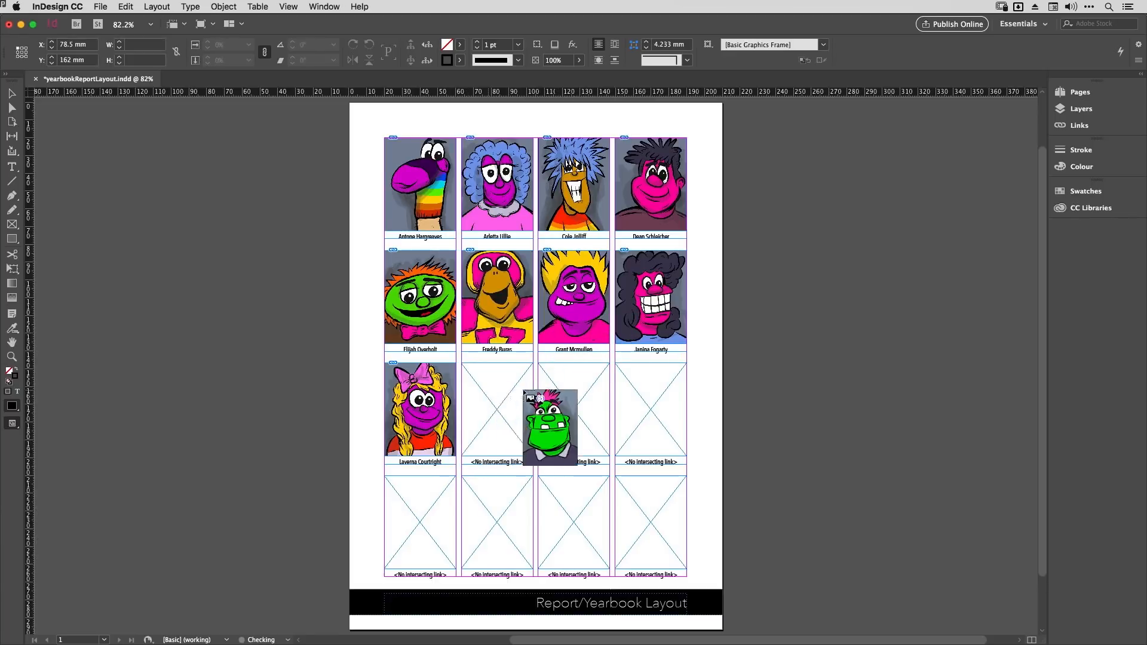
pyautogui.click(508, 392)
pyautogui.click(577, 391)
pyautogui.click(624, 391)
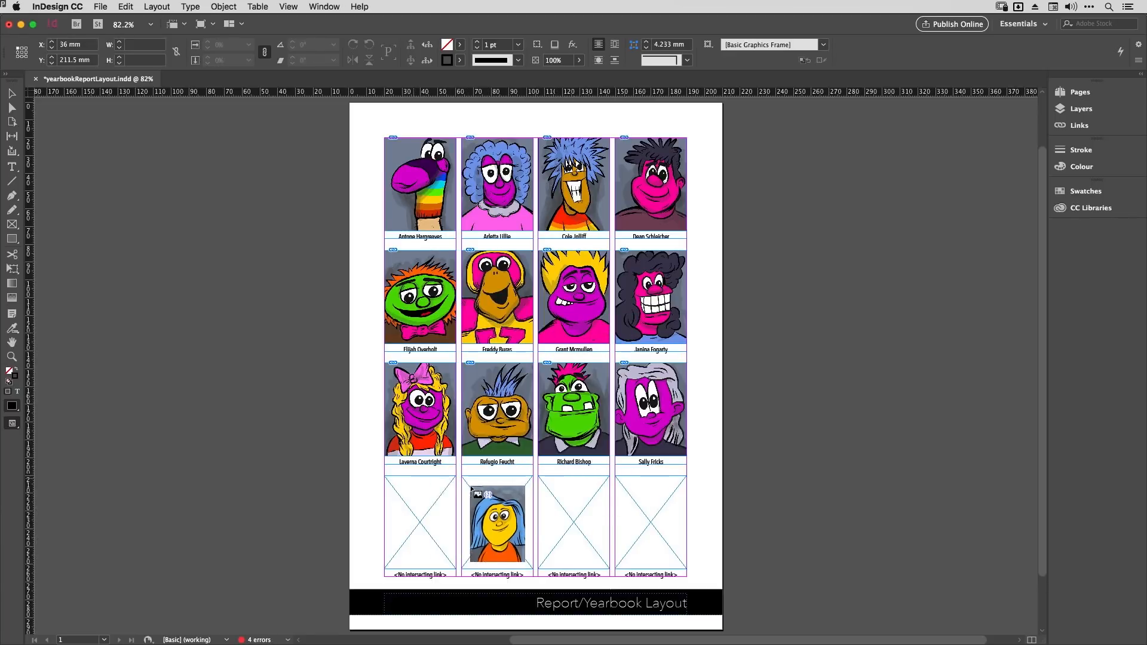
pyautogui.click(451, 480)
pyautogui.click(502, 485)
pyautogui.click(550, 488)
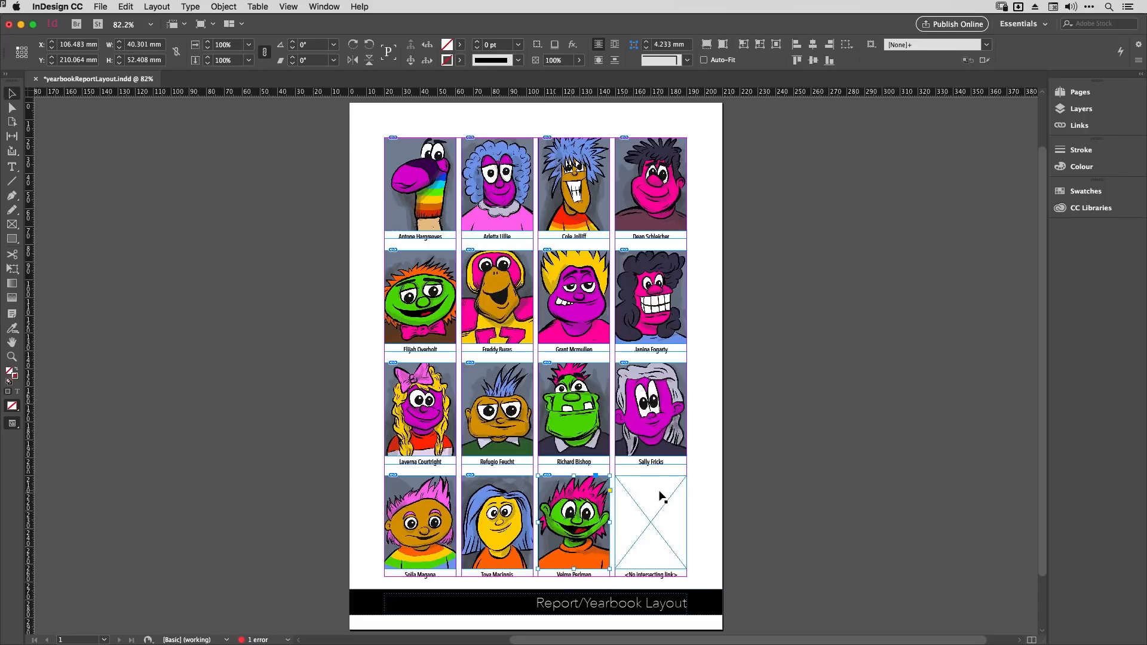
pyautogui.click(849, 428)
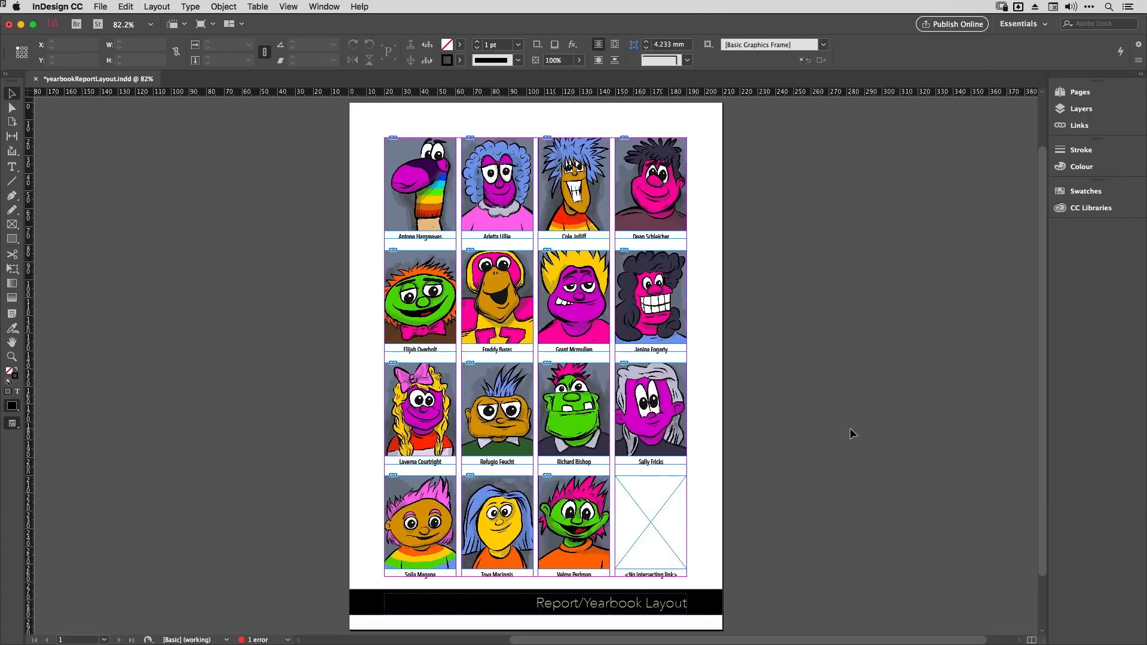